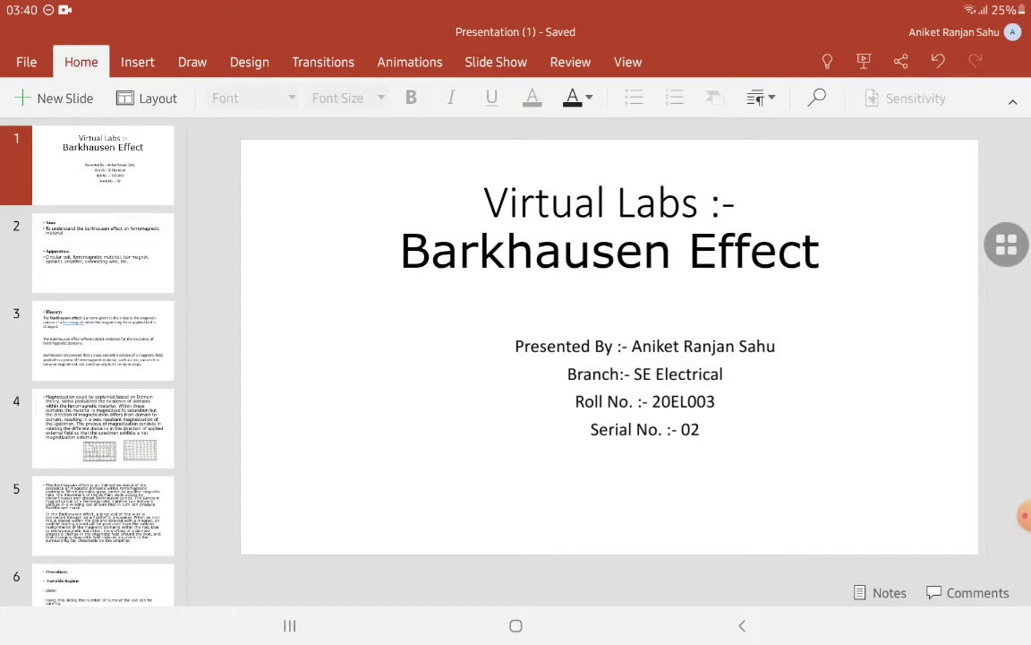
# Step: Go to slide 2, the Aim and Apparatus slide, in the Barkhausen Effect deck
pyautogui.click(103, 253)
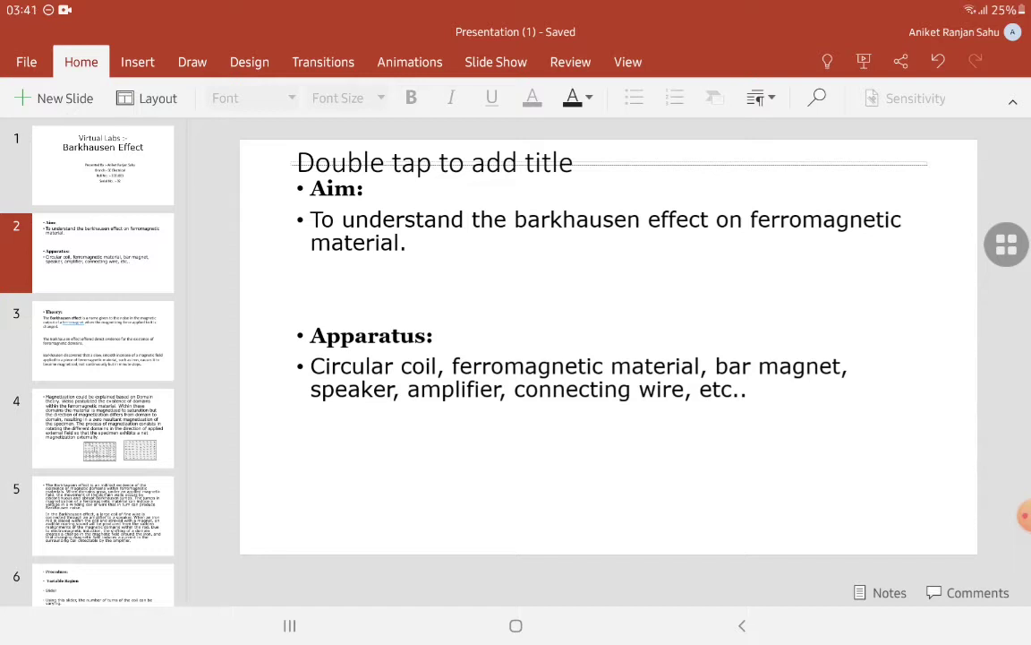
# Step: Show the Theory slide (slide 3), then bring up the Android recent apps overview
pyautogui.click(103, 340)
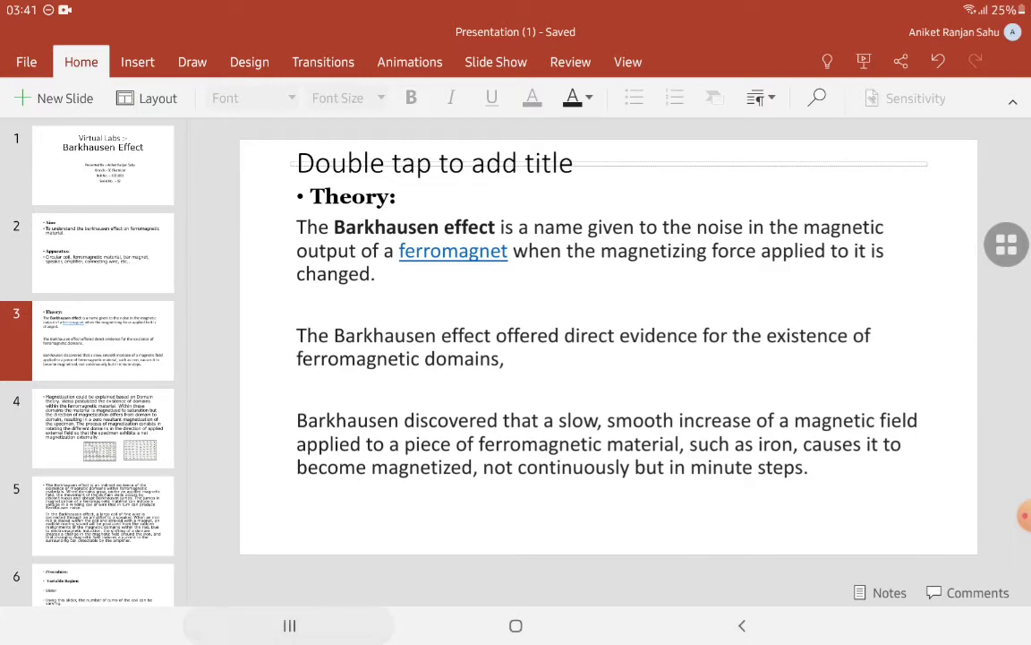
pyautogui.click(289, 625)
# Step: Search Google for 'vlab' in Chrome as the desktop site and open vlab.co.in
pyautogui.click(835, 376)
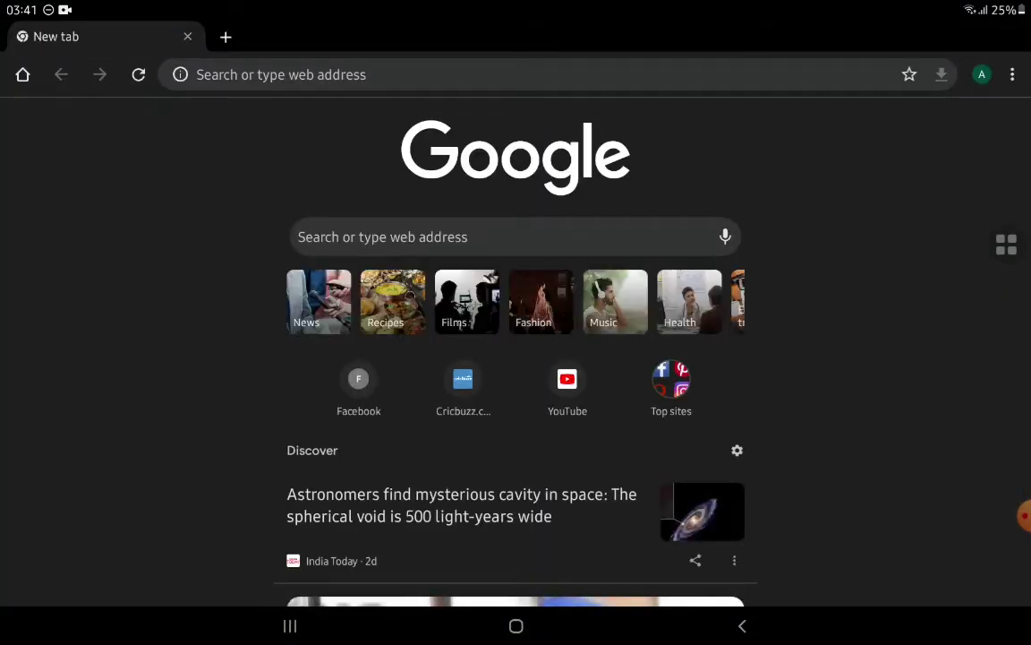
pyautogui.click(382, 236)
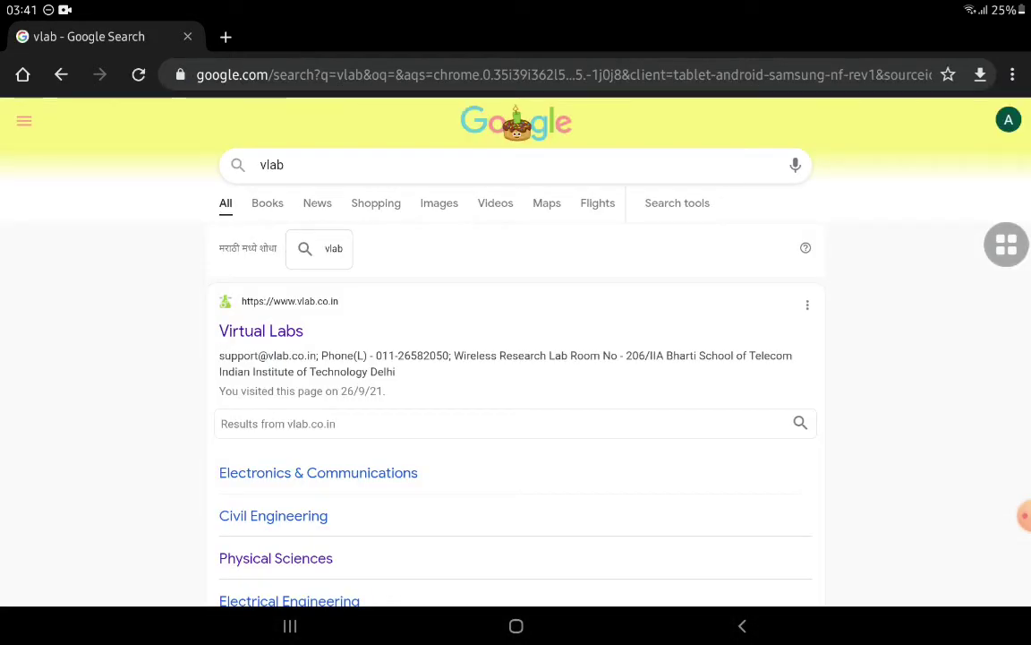
pyautogui.click(1012, 74)
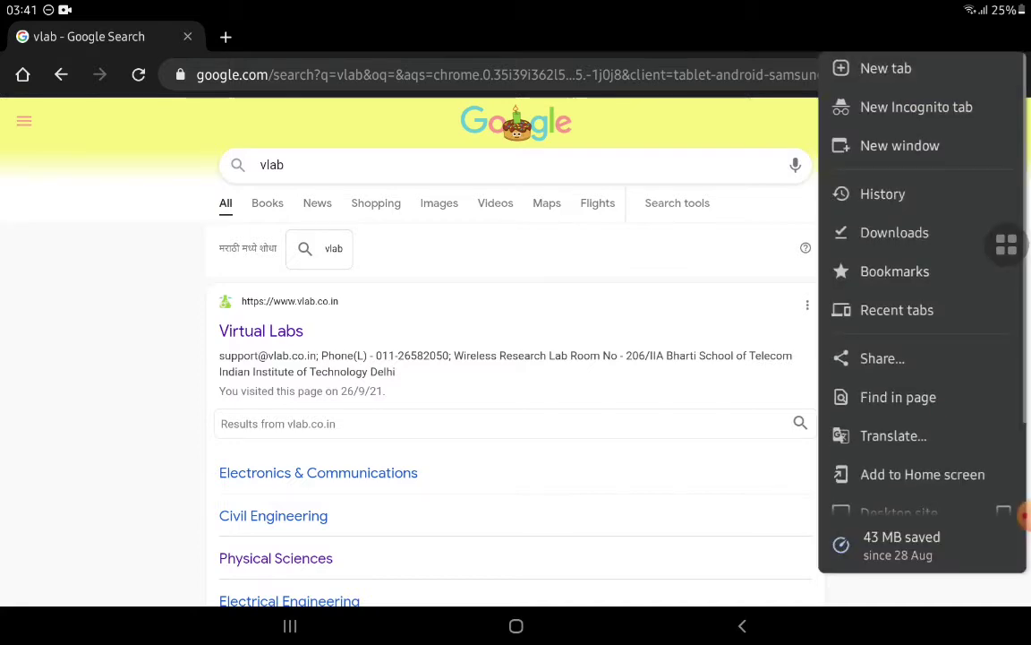
pyautogui.scroll(-1, 922, 359)
pyautogui.click(899, 498)
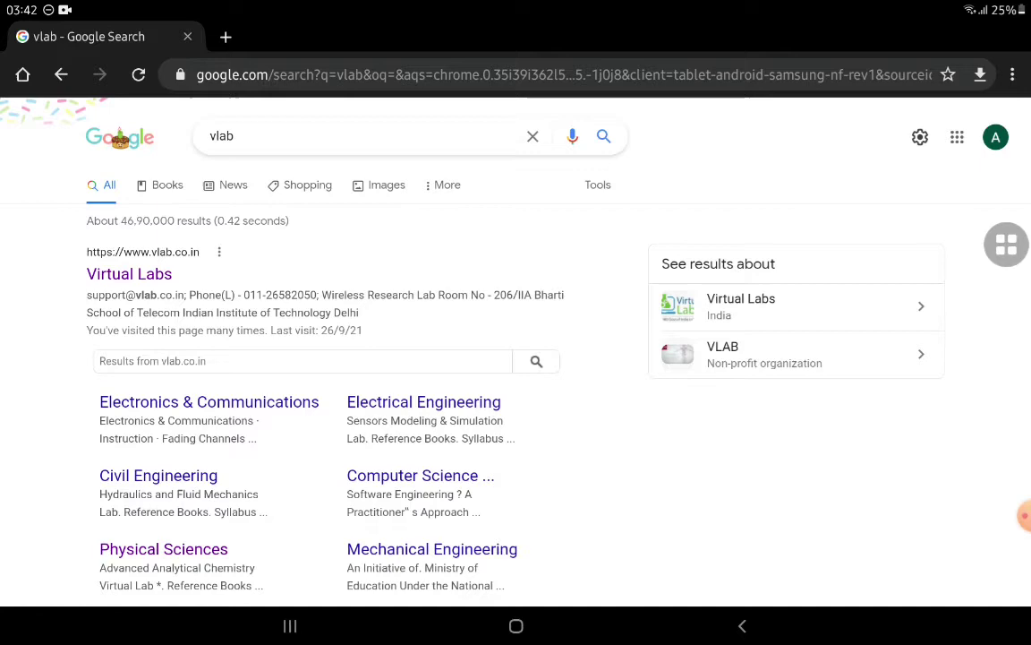
pyautogui.click(129, 273)
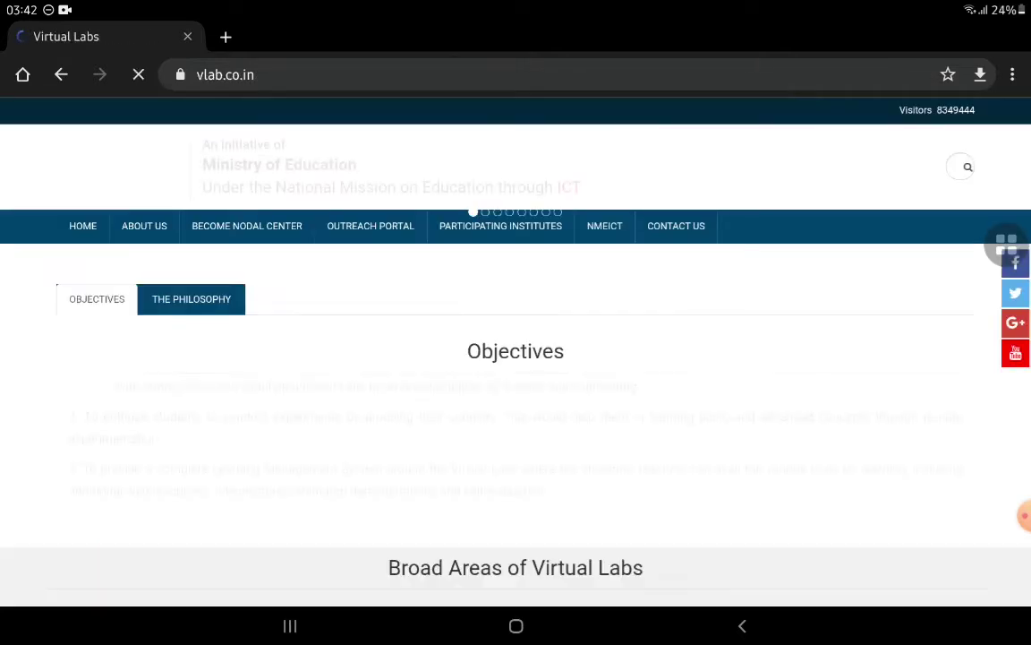
# Step: Open Physical Sciences under Broad Areas, then the Electricity and Magnetism Virtual Lab
pyautogui.scroll(-5, 515, 359)
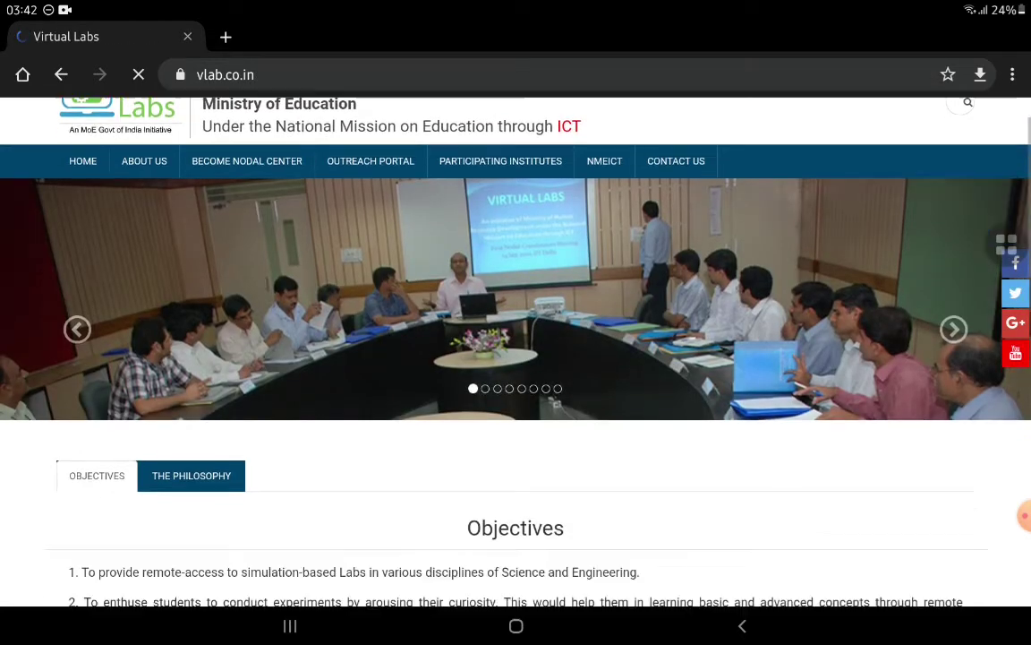
pyautogui.scroll(-3, 516, 358)
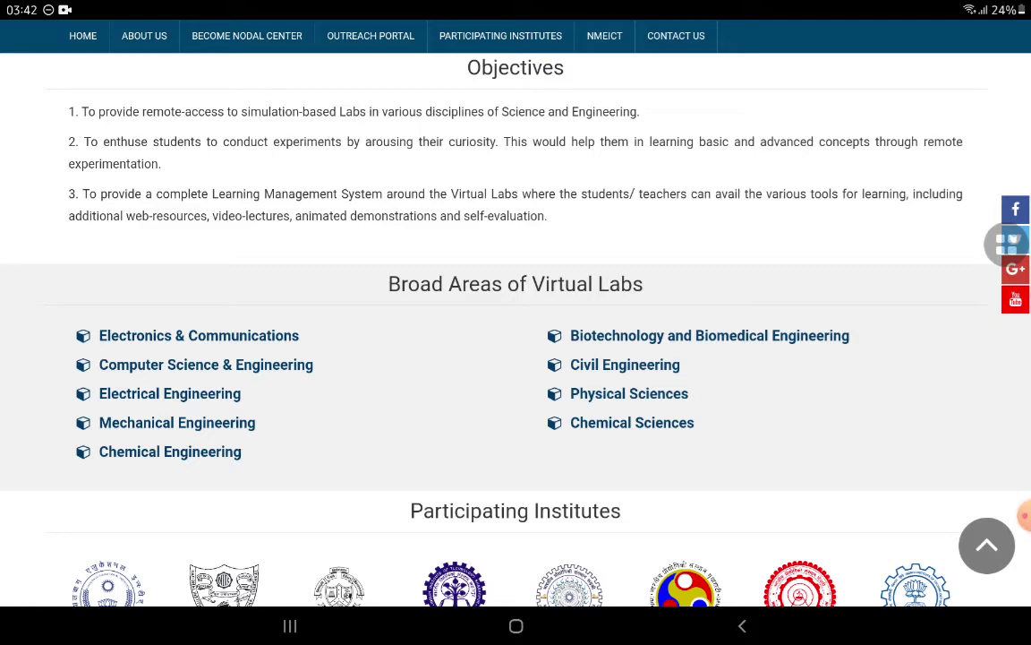
pyautogui.click(629, 393)
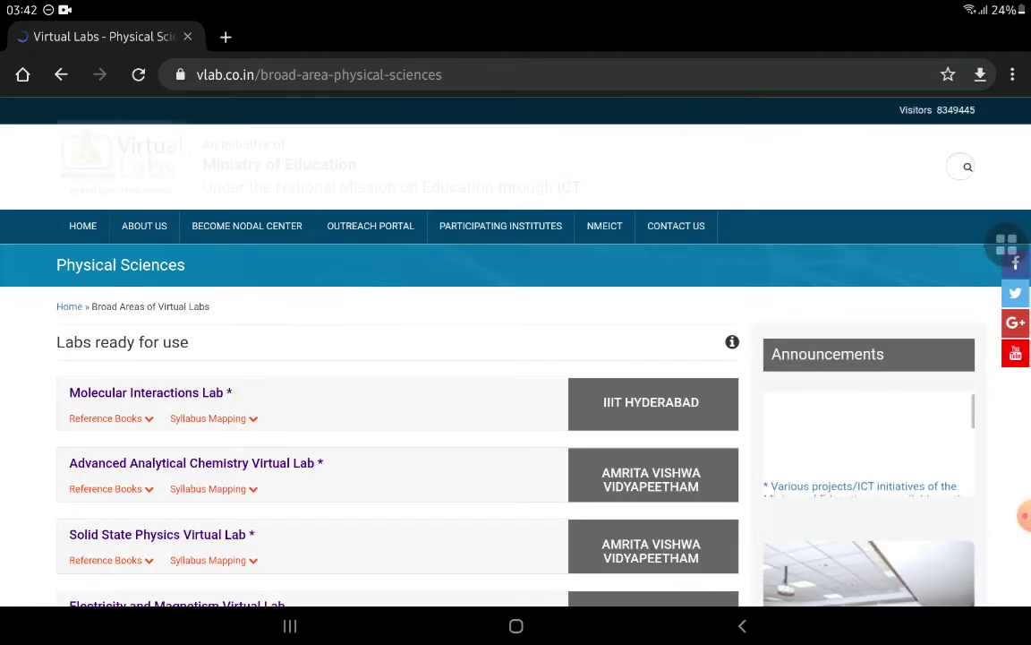
pyautogui.scroll(-3, 403, 359)
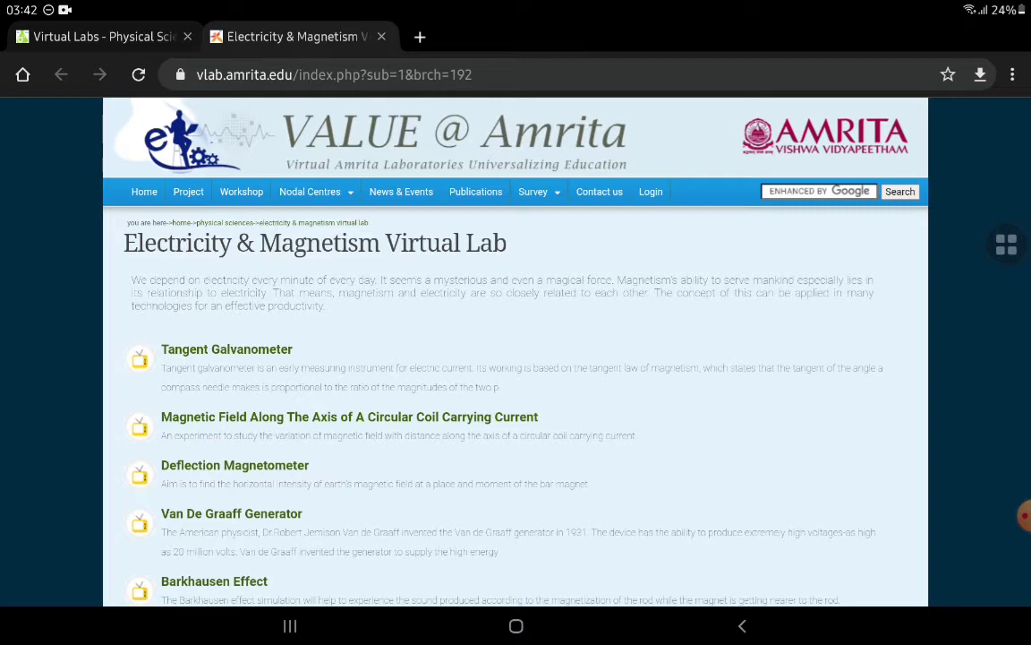
# Step: Open the Barkhausen Effect experiment and go to the Login page
pyautogui.scroll(-5, 515, 358)
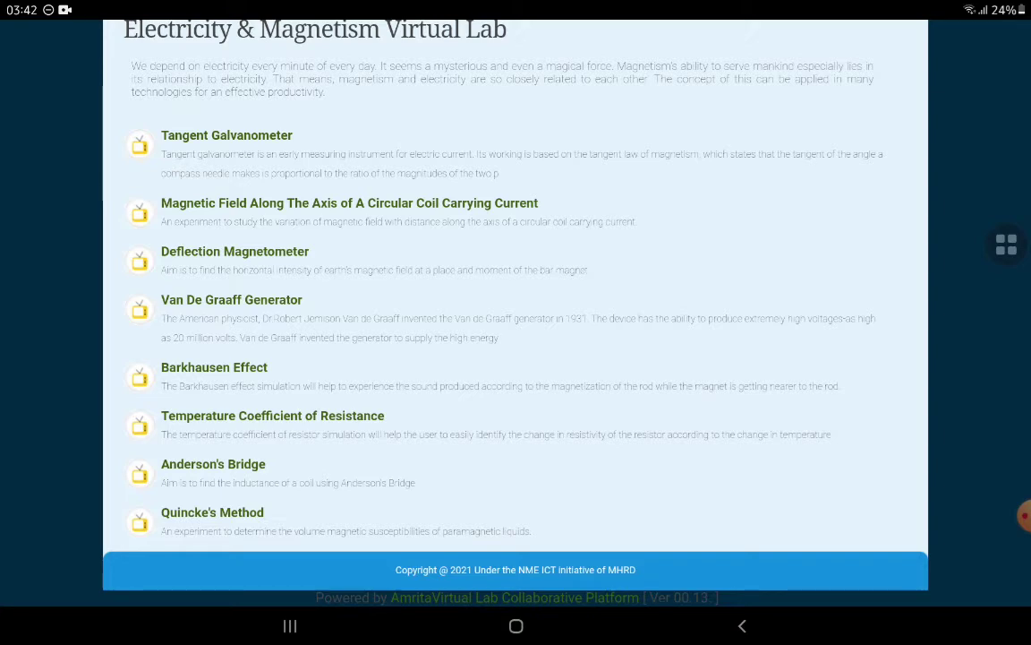
pyautogui.click(214, 367)
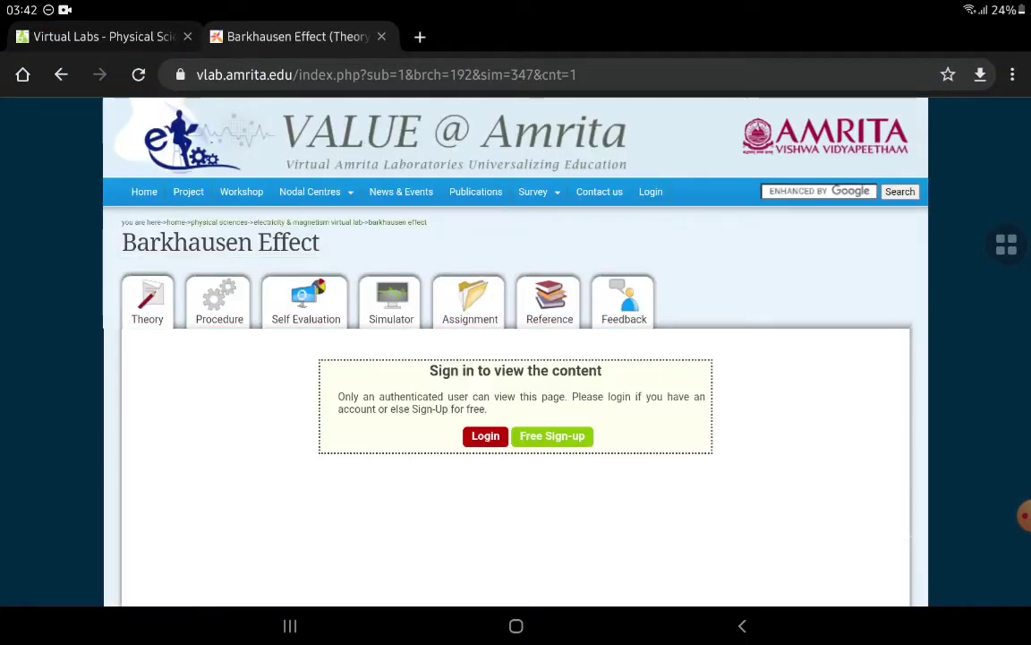
pyautogui.click(485, 436)
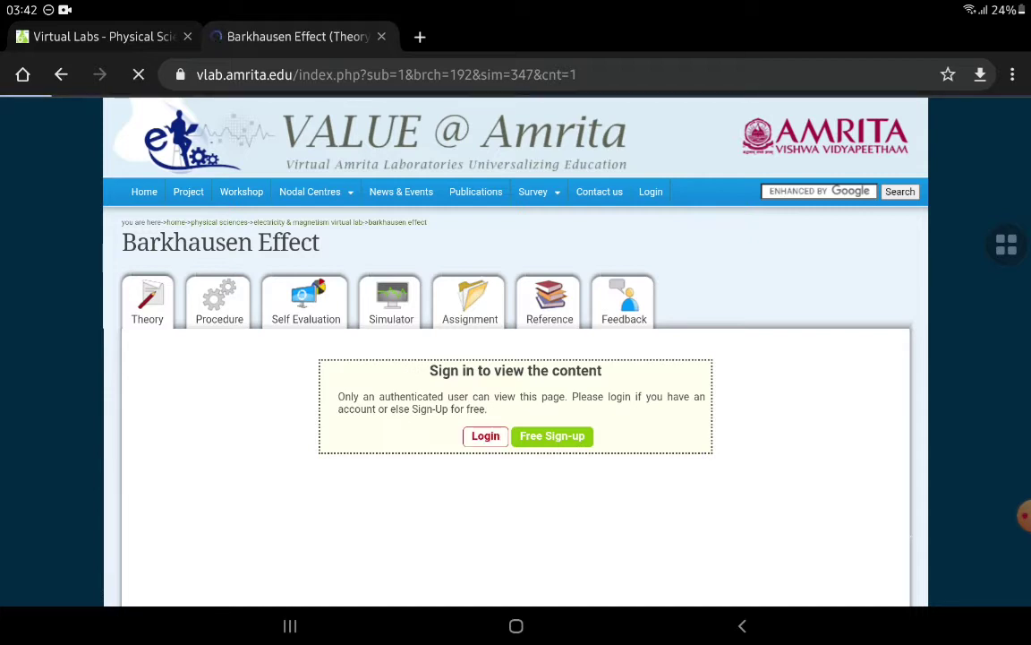
# Step: Sign in with the saved user name and the account password
pyautogui.click(697, 288)
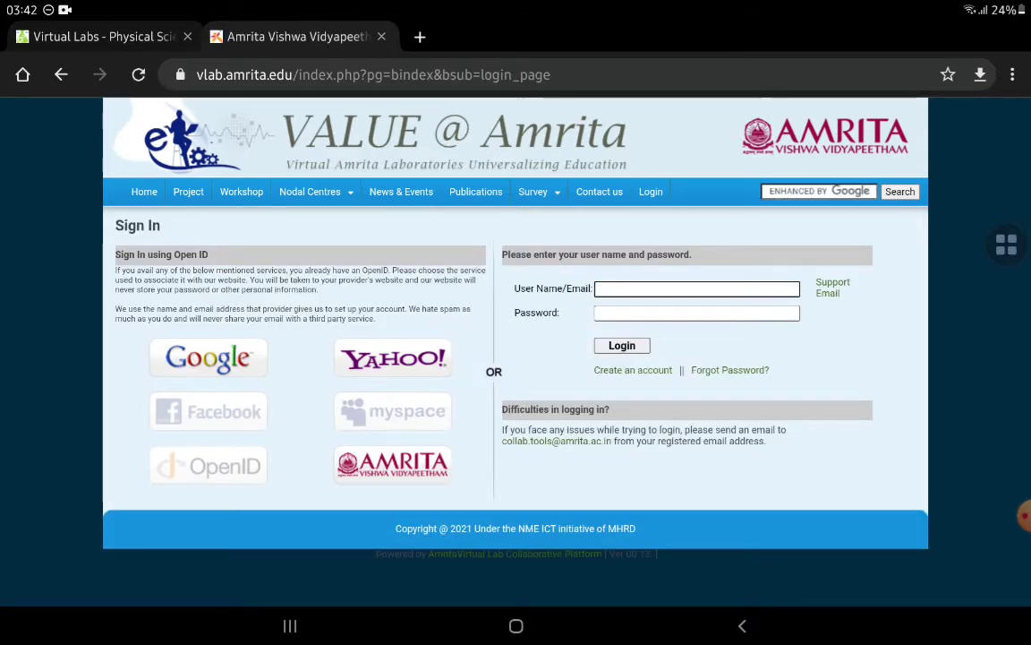
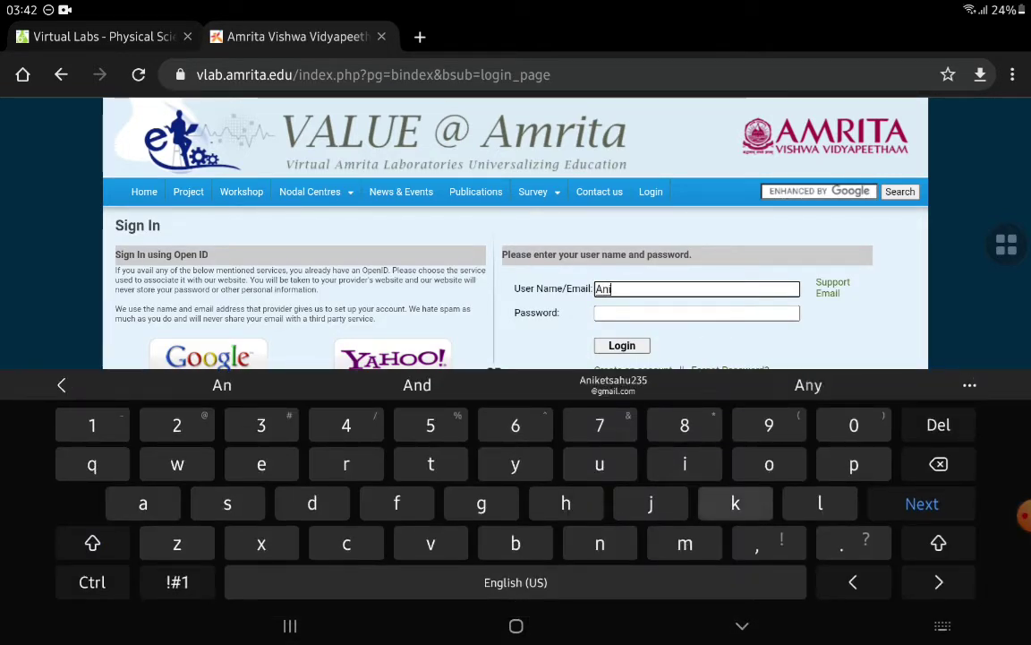
pyautogui.click(417, 385)
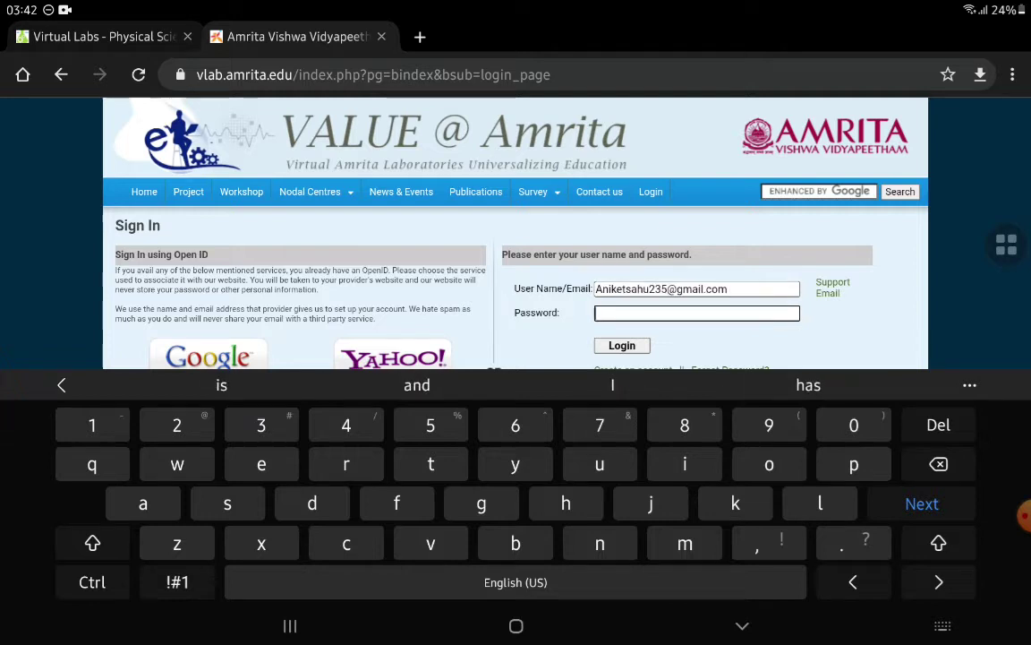
pyautogui.click(922, 503)
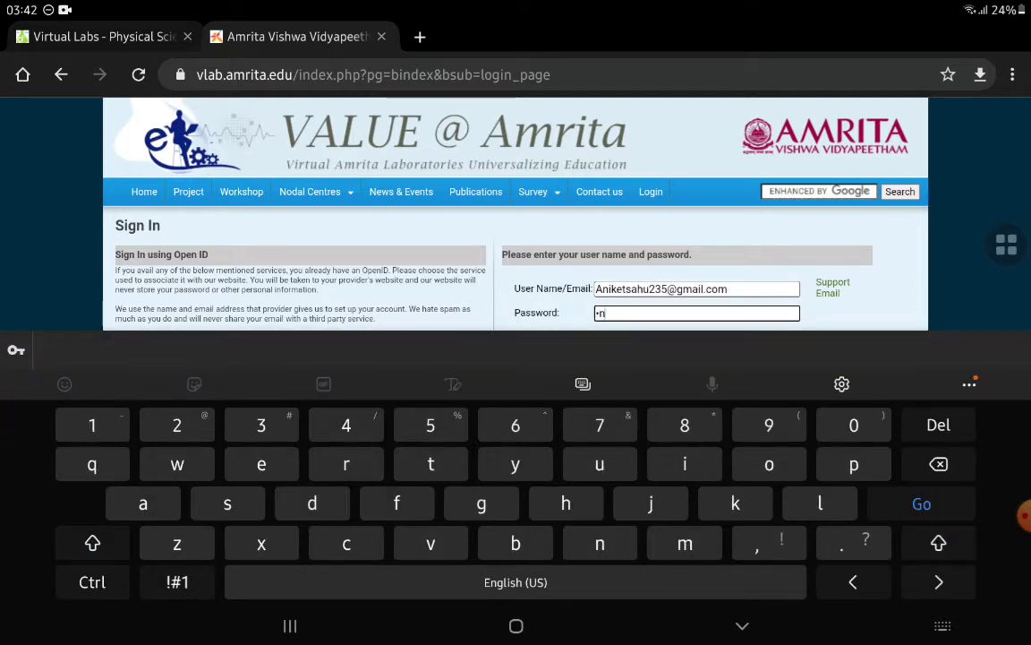
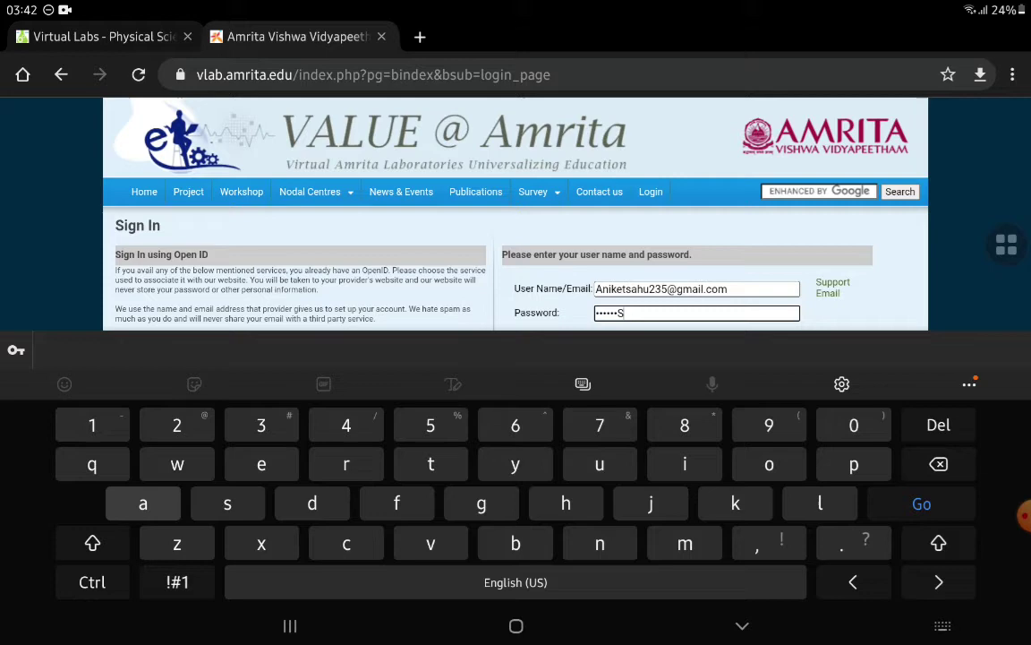
pyautogui.click(178, 582)
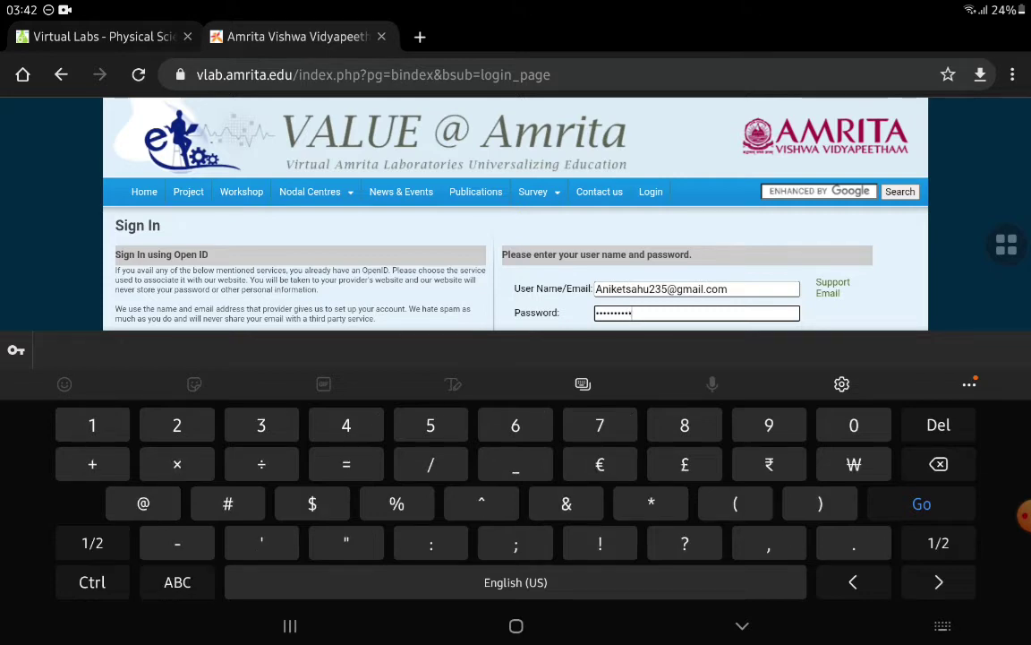
pyautogui.click(742, 625)
pyautogui.click(622, 344)
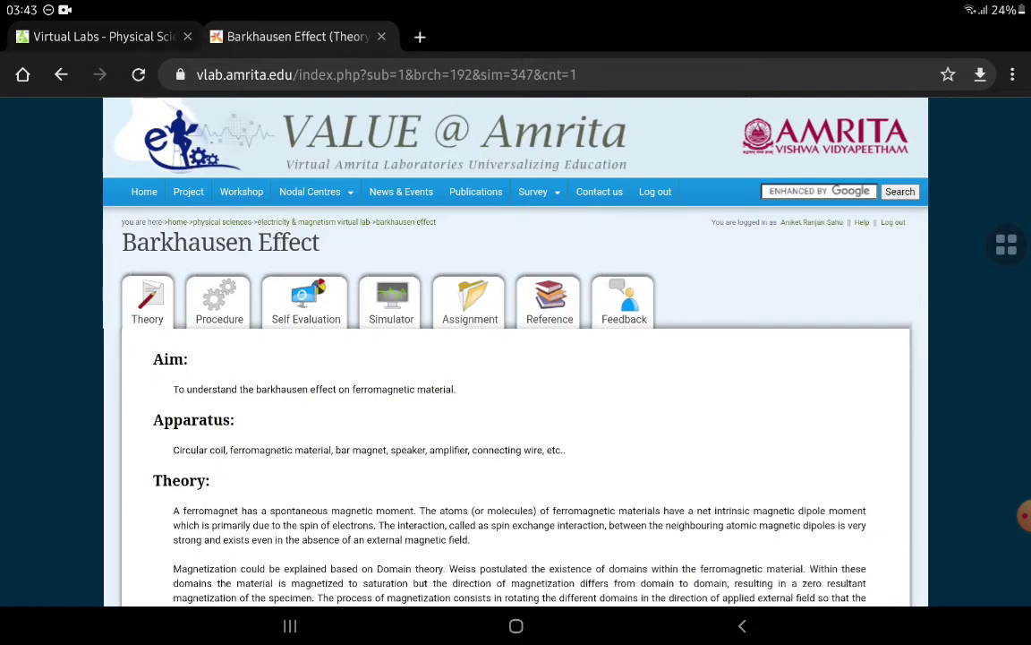
# Step: Read the Barkhausen Effect procedure, then load the Simulator tab
pyautogui.scroll(-2, 516, 402)
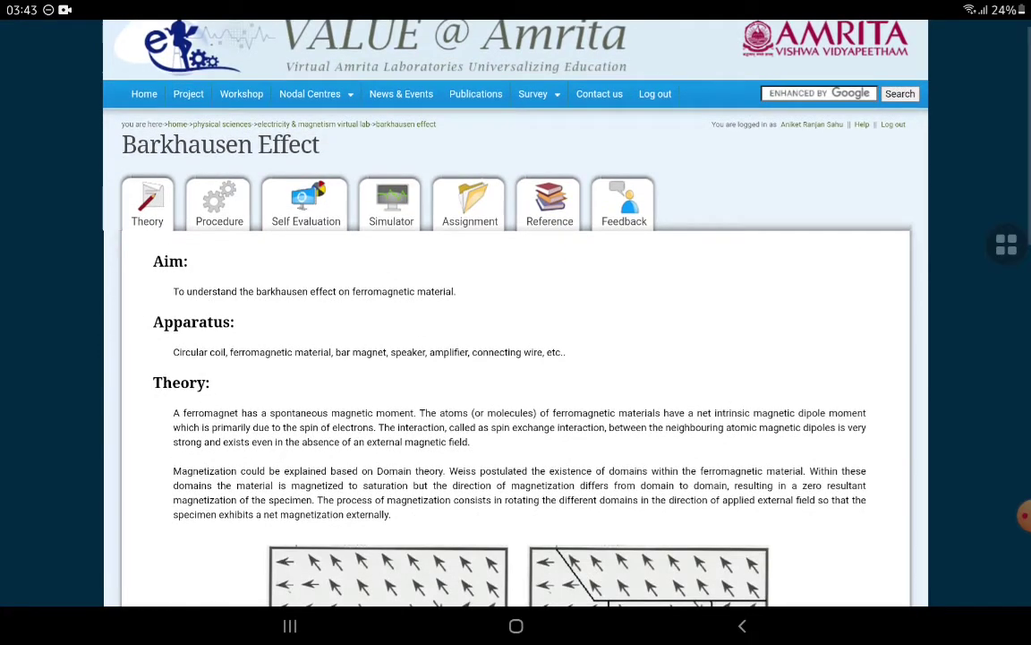
pyautogui.scroll(-1, 516, 358)
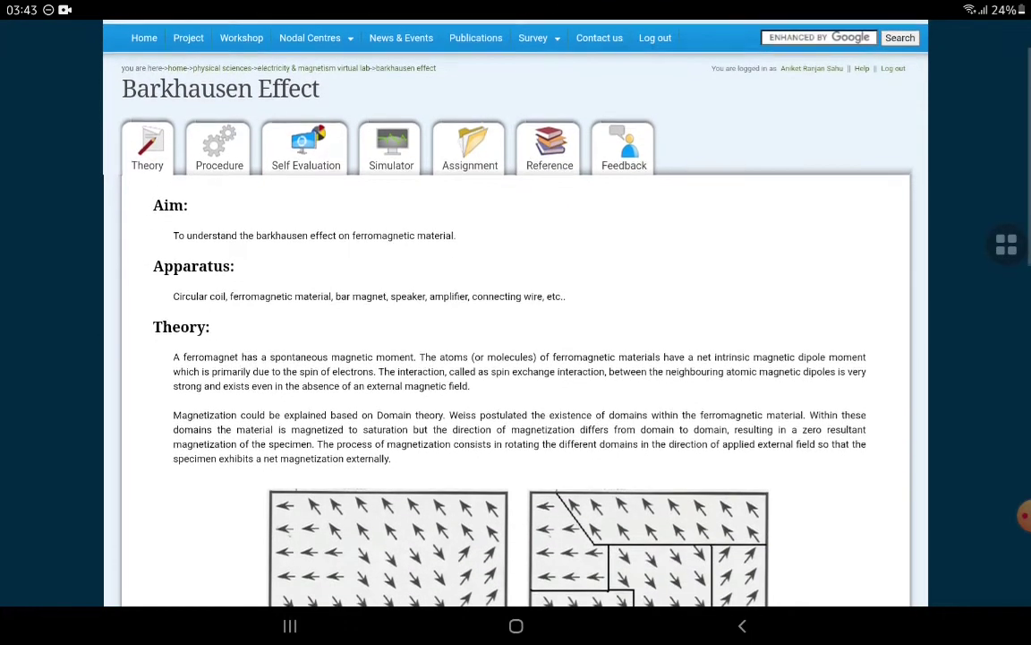
pyautogui.scroll(1, 516, 358)
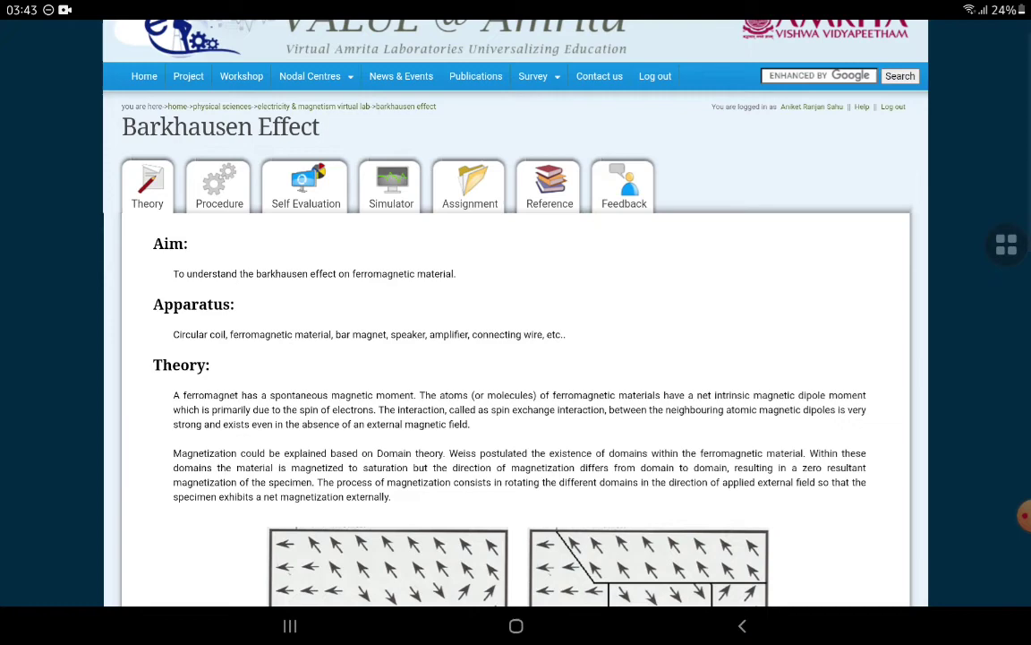
pyautogui.click(220, 187)
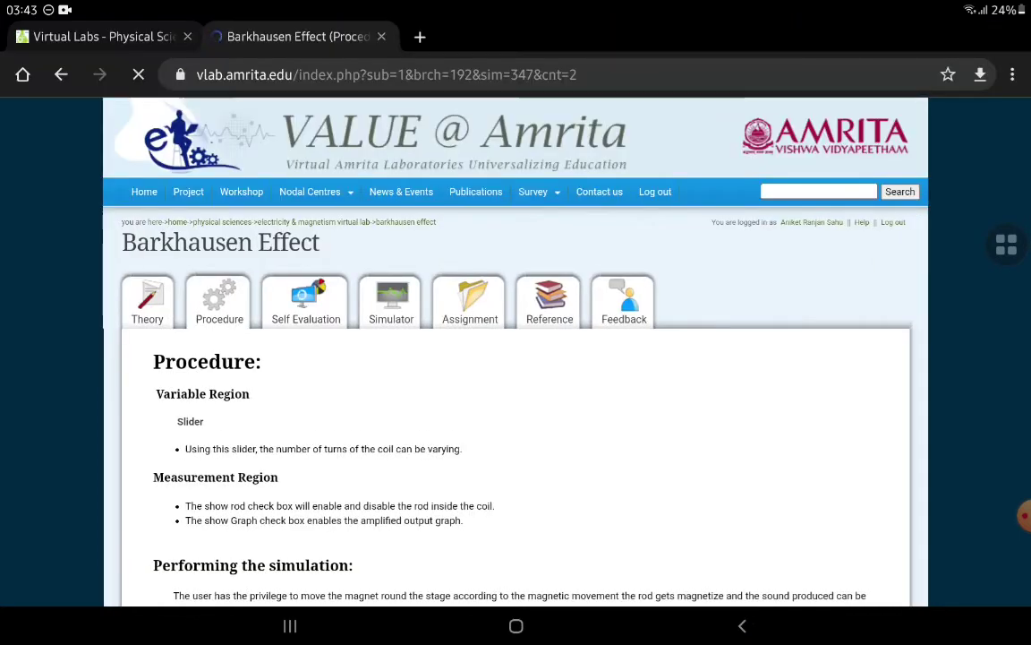
pyautogui.scroll(-2, 516, 358)
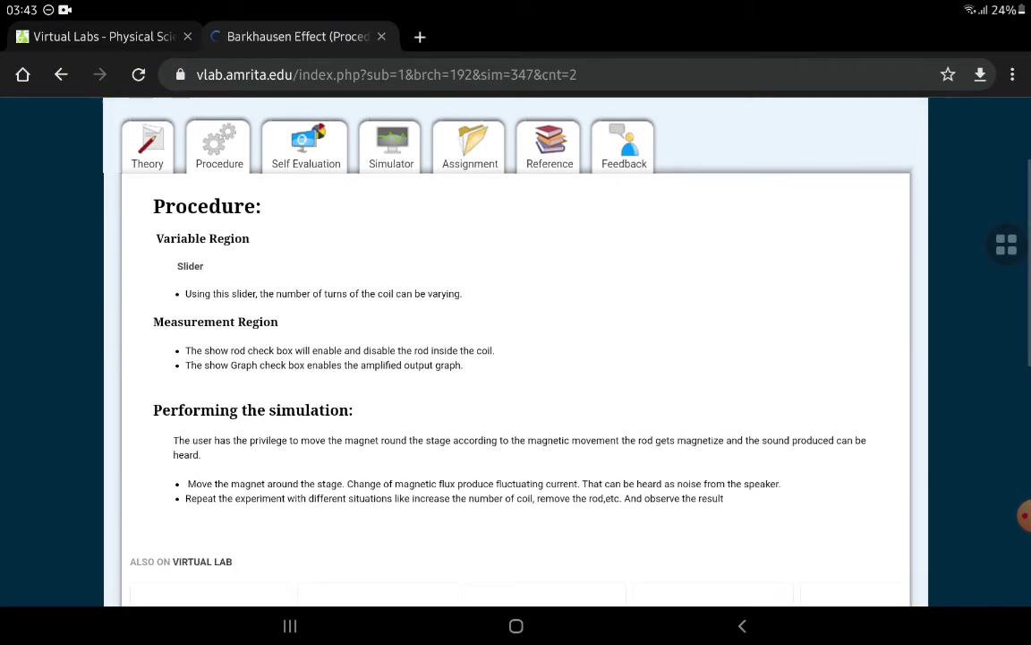
pyautogui.scroll(-2, 516, 358)
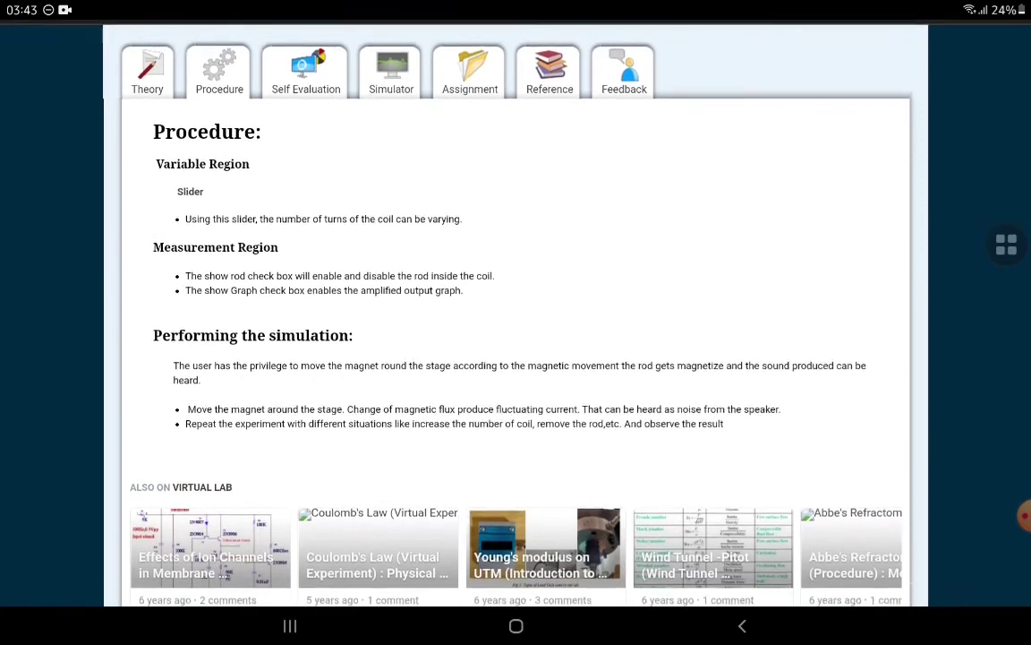
pyautogui.scroll(2, 516, 358)
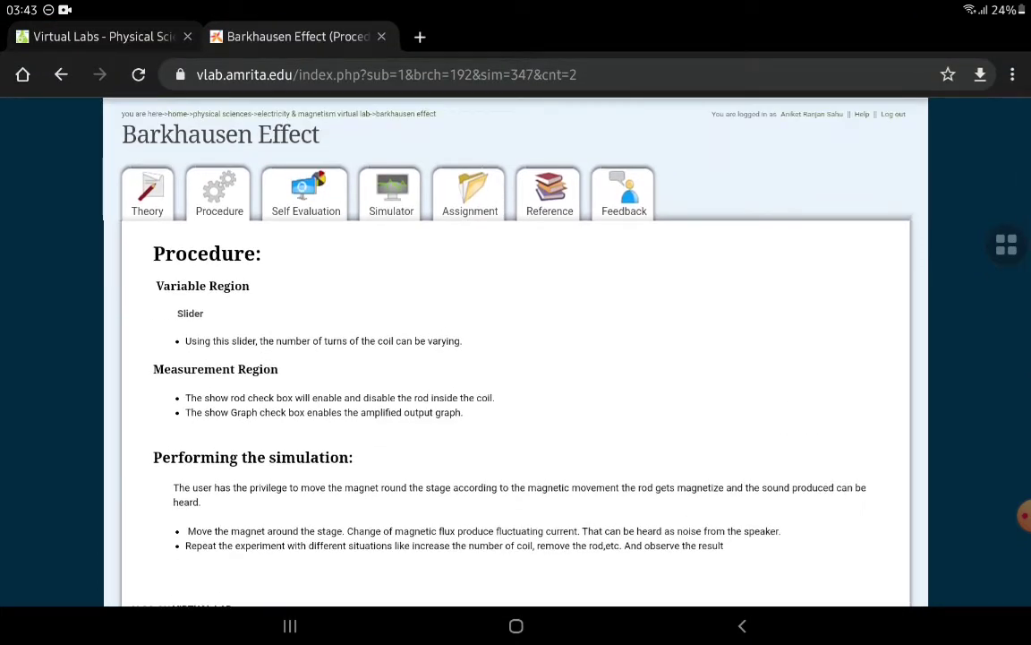
pyautogui.click(392, 192)
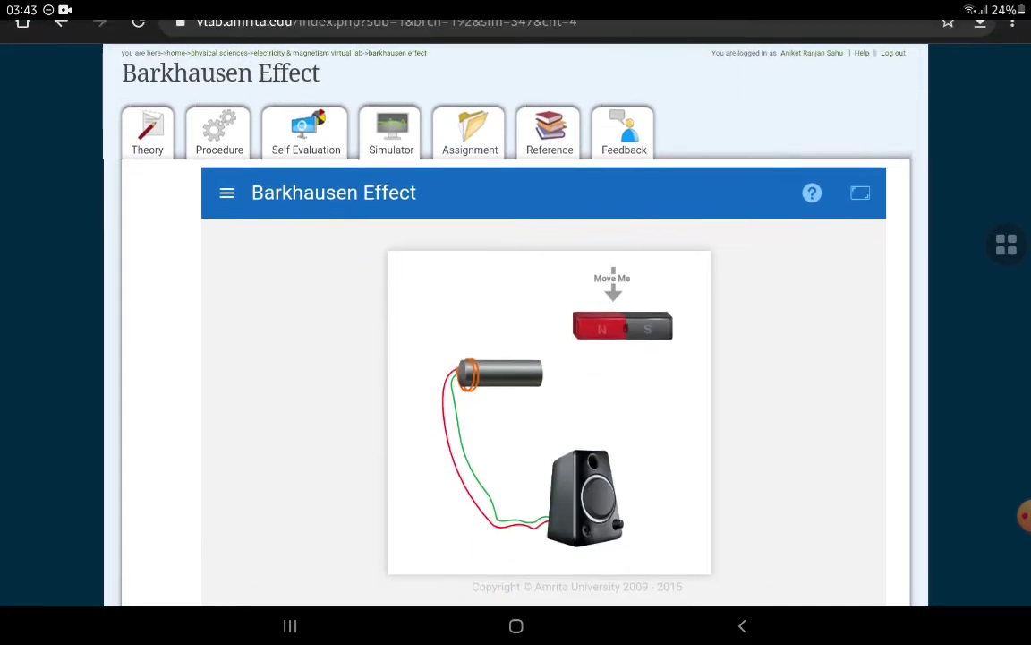
# Step: Show the simulation fullscreen with the emf-versus-time graph enabled
pyautogui.scroll(-1, 516, 358)
pyautogui.click(858, 212)
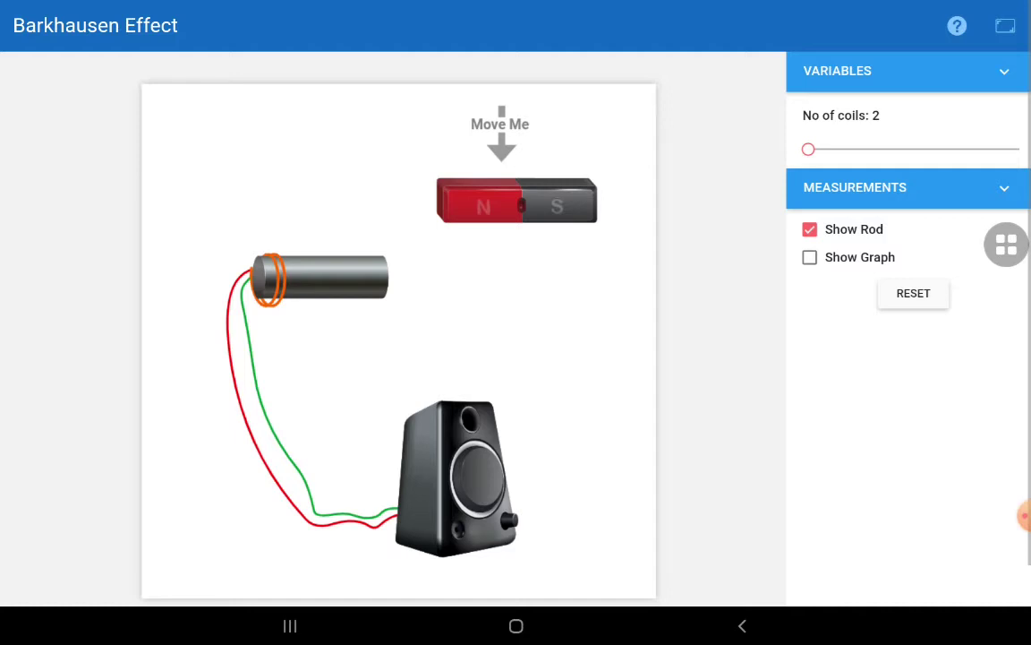
pyautogui.click(809, 257)
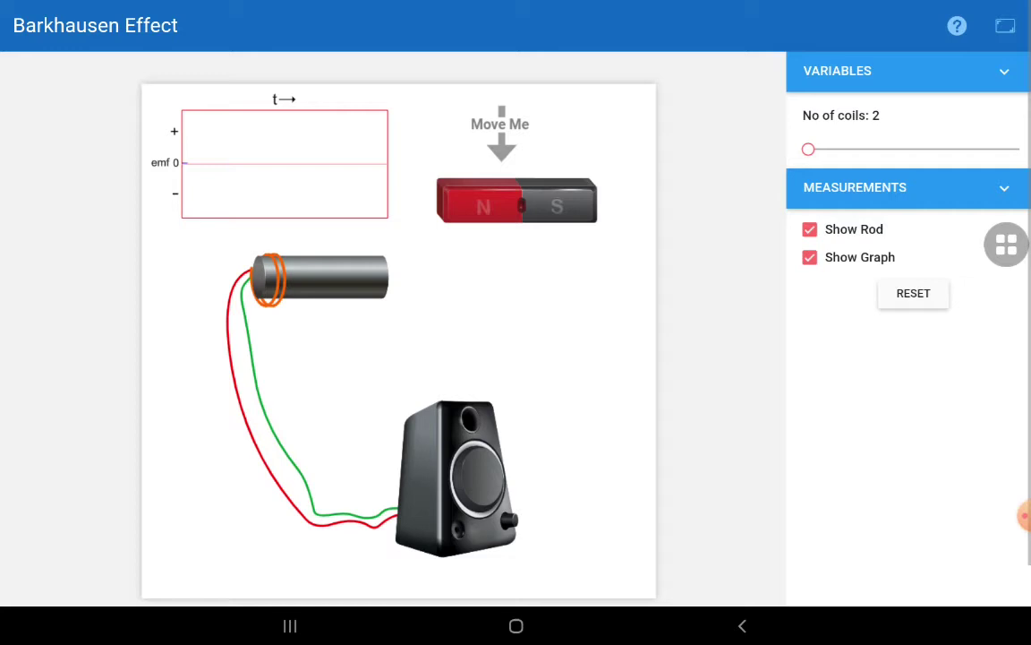
# Step: Move the magnet against the rod and back with 2 coils, then set coils to 4
pyautogui.moveTo(516, 200)
pyautogui.mouseDown()
pyautogui.moveTo(477, 232)
pyautogui.moveTo(467, 267)
pyautogui.moveTo(347, 285)
pyautogui.moveTo(466, 271)
pyautogui.mouseUp()
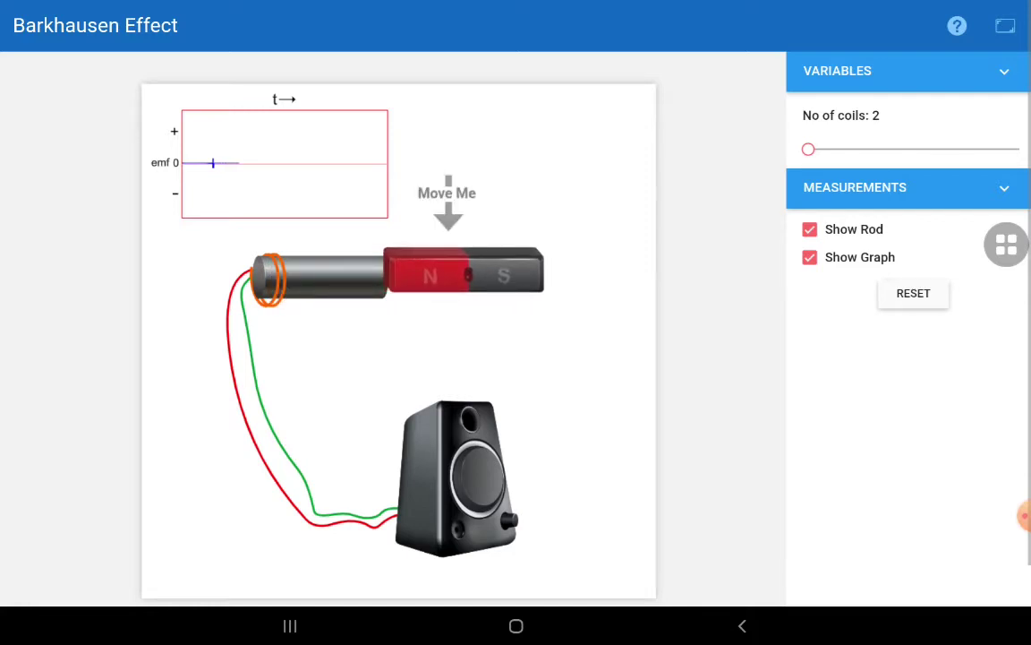
pyautogui.moveTo(463, 270)
pyautogui.mouseDown()
pyautogui.moveTo(534, 228)
pyautogui.moveTo(340, 280)
pyautogui.moveTo(489, 237)
pyautogui.mouseUp()
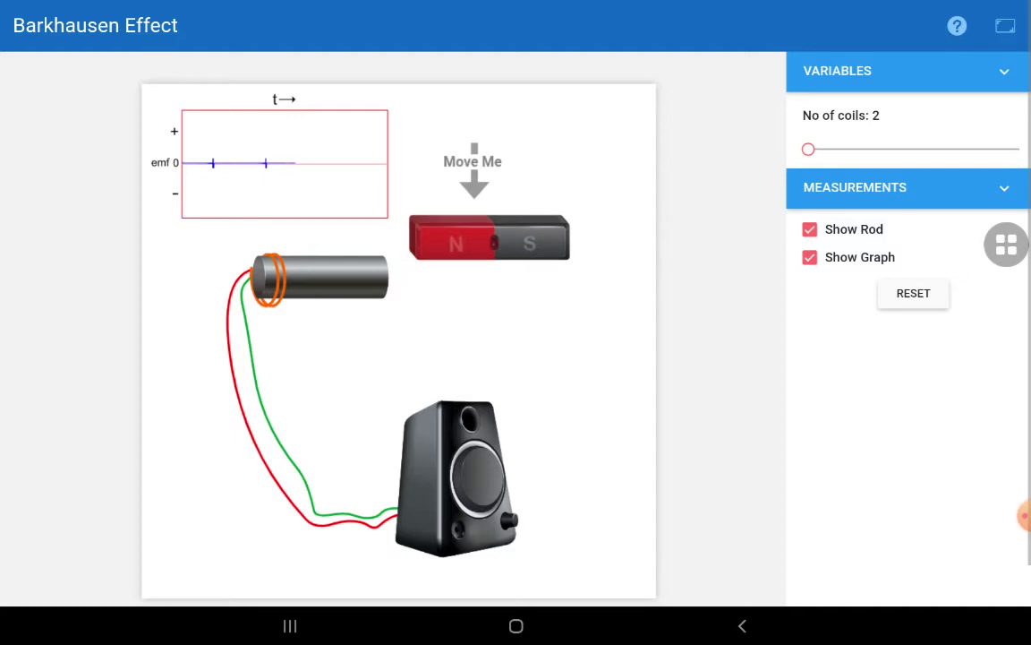
pyautogui.moveTo(808, 149); pyautogui.dragTo(838, 149)
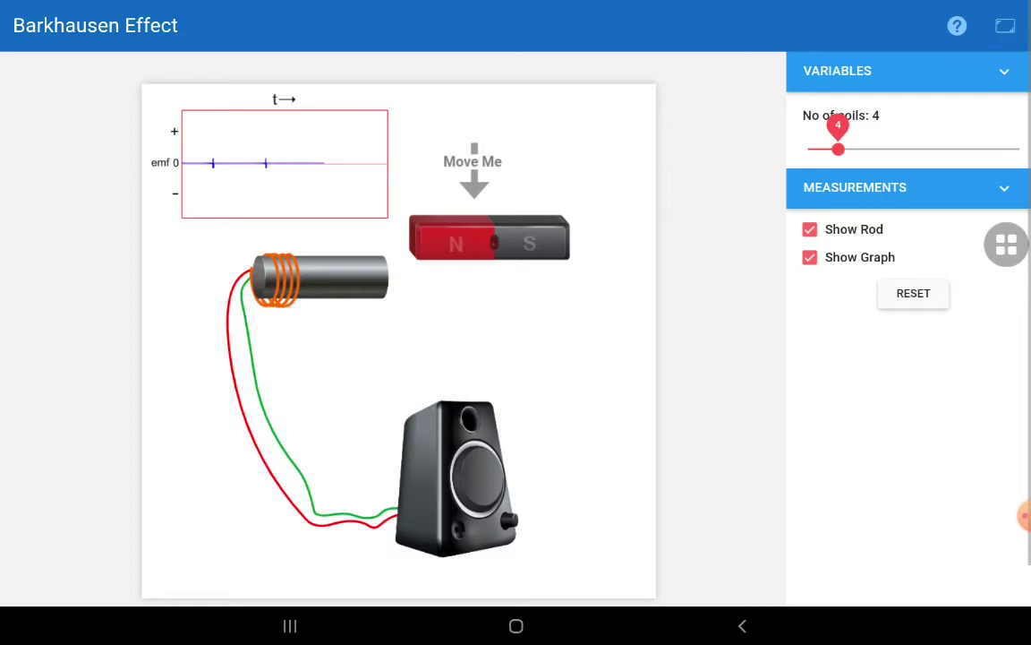
# Step: Run the magnet against the 4-turn coil, raise coils to 8, and nudge the magnet closer
pyautogui.moveTo(490, 238)
pyautogui.mouseDown()
pyautogui.moveTo(471, 240)
pyautogui.moveTo(463, 272)
pyautogui.moveTo(374, 285)
pyautogui.moveTo(519, 254)
pyautogui.mouseUp()
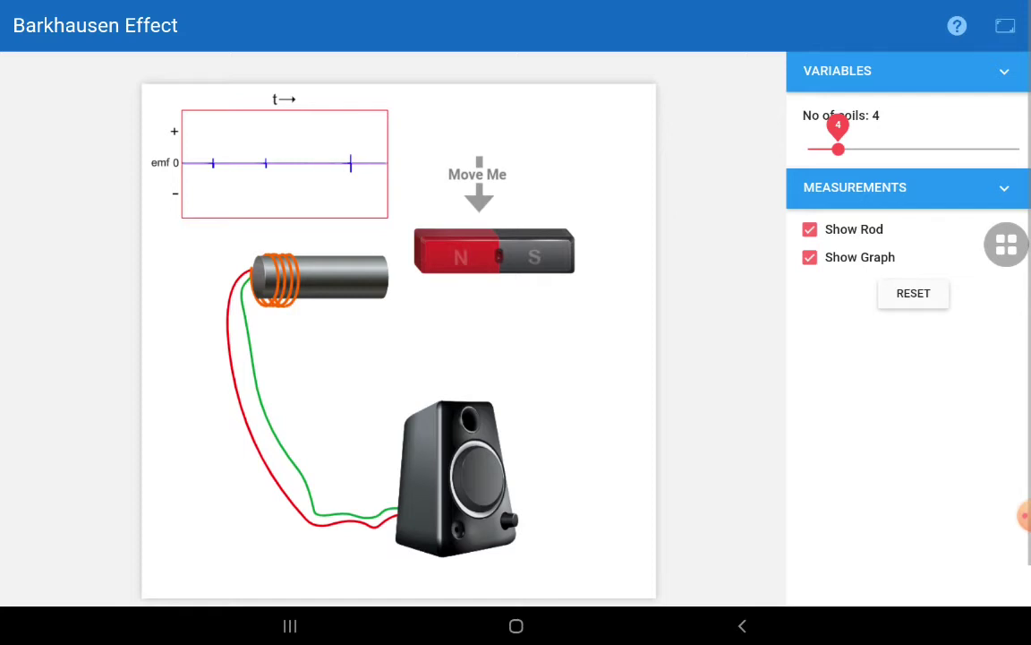
pyautogui.moveTo(838, 149); pyautogui.dragTo(898, 148)
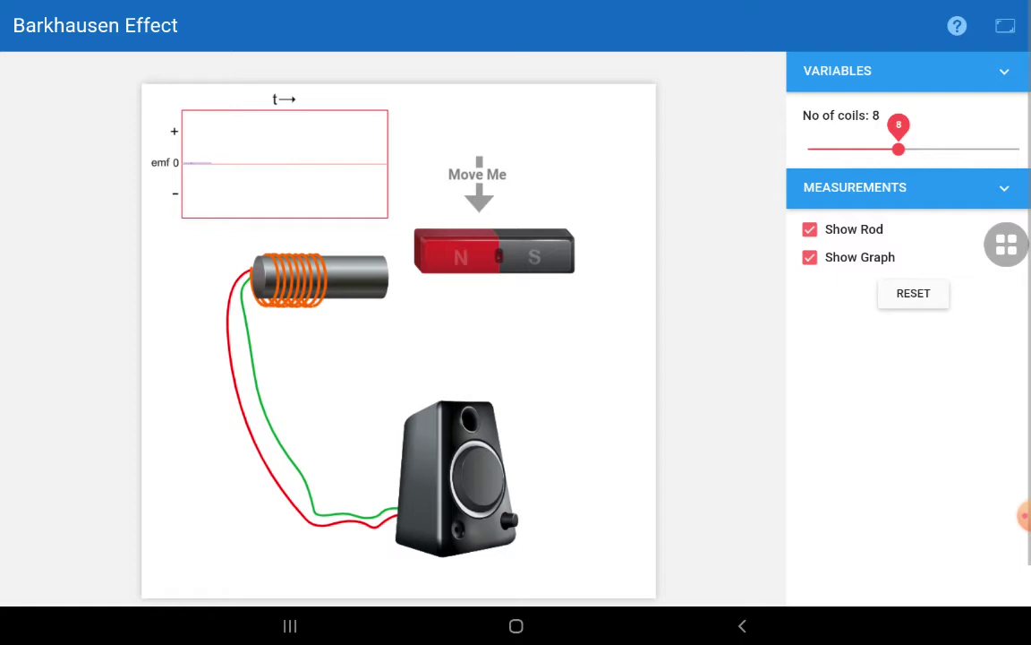
pyautogui.moveTo(494, 251)
pyautogui.mouseDown()
pyautogui.moveTo(436, 276)
pyautogui.moveTo(378, 281)
pyautogui.mouseUp()
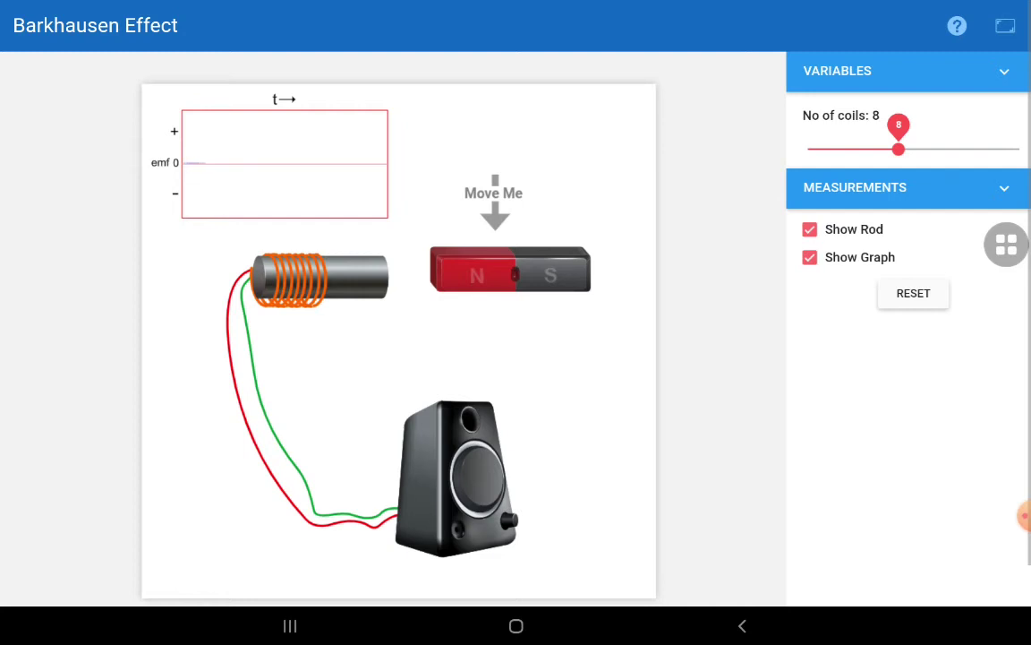
# Step: Remove the rod, pass the magnet through the empty 8-turn coil, then repeat with 10 coils
pyautogui.click(809, 230)
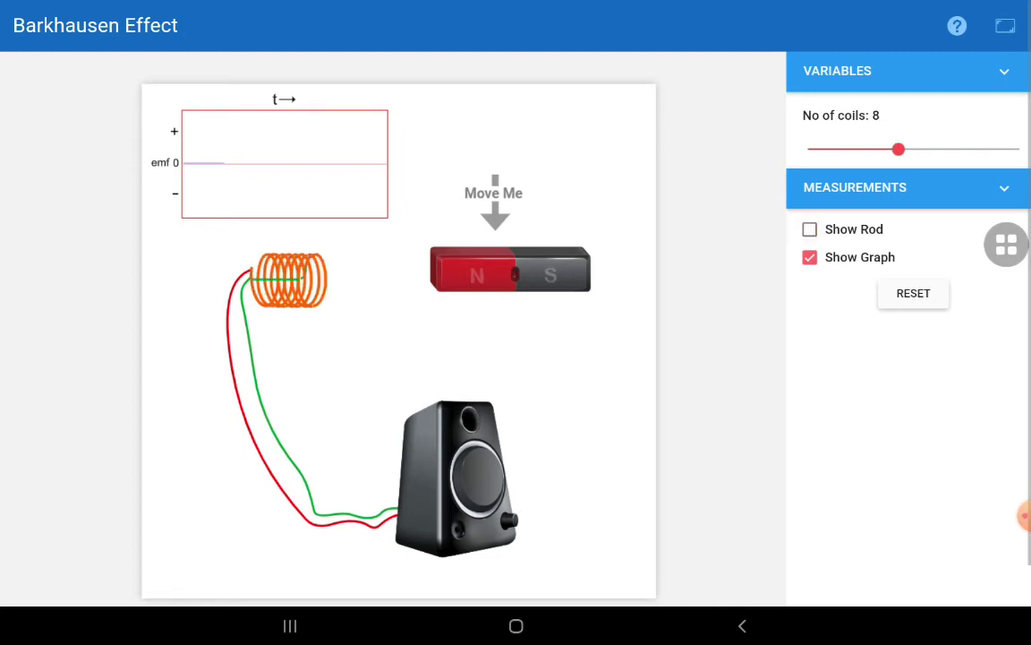
pyautogui.moveTo(510, 268)
pyautogui.mouseDown()
pyautogui.moveTo(331, 284)
pyautogui.moveTo(381, 285)
pyautogui.mouseUp()
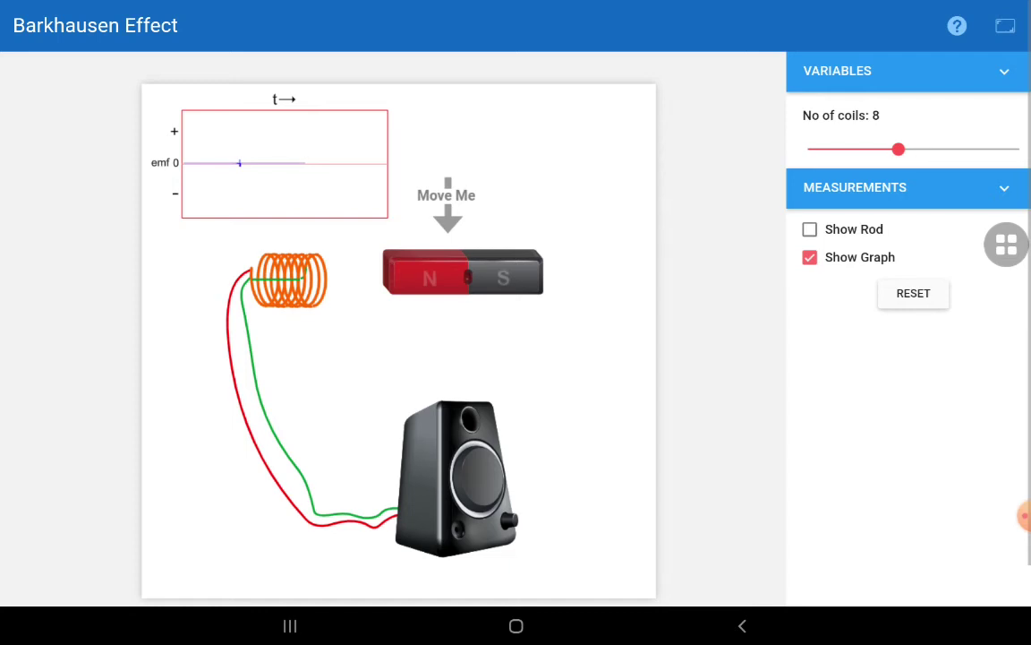
pyautogui.moveTo(463, 273)
pyautogui.mouseDown()
pyautogui.moveTo(335, 279)
pyautogui.moveTo(502, 260)
pyautogui.mouseUp()
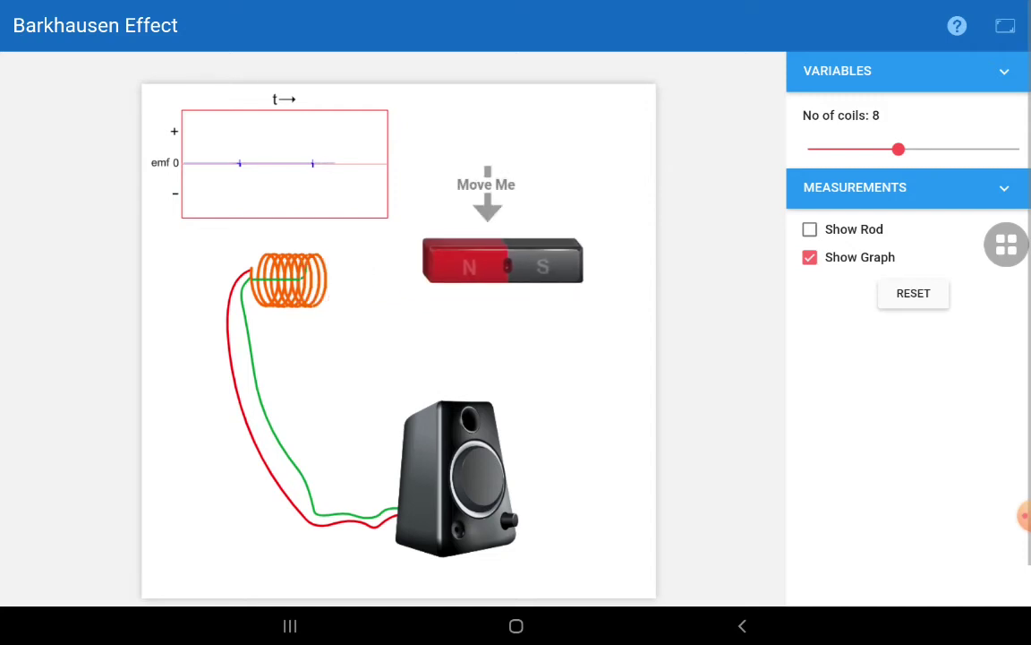
pyautogui.moveTo(898, 149); pyautogui.dragTo(929, 149)
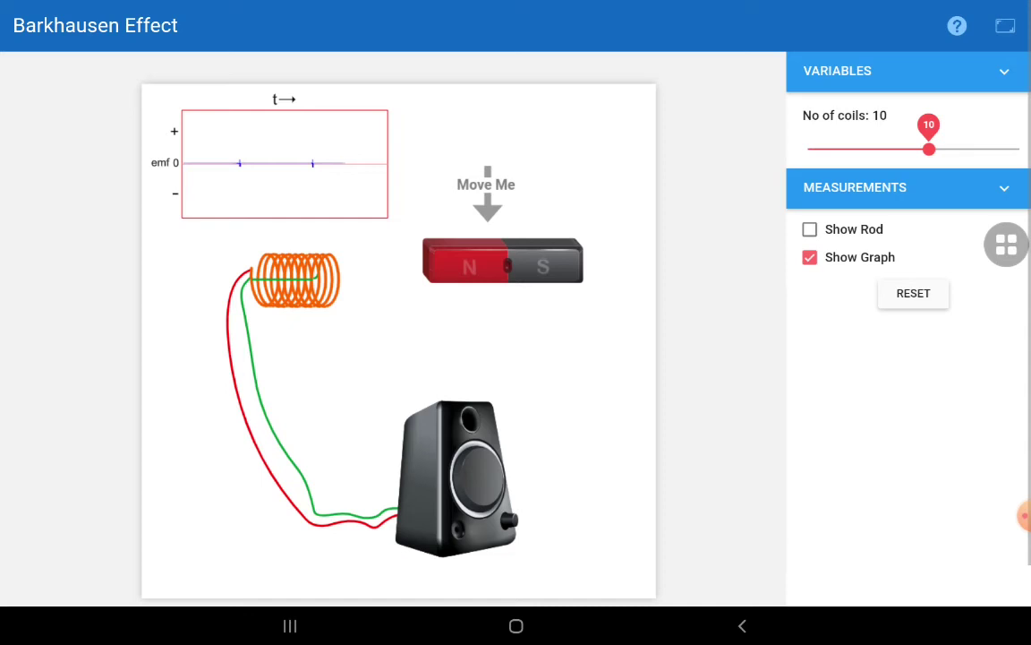
pyautogui.moveTo(502, 260); pyautogui.dragTo(371, 286)
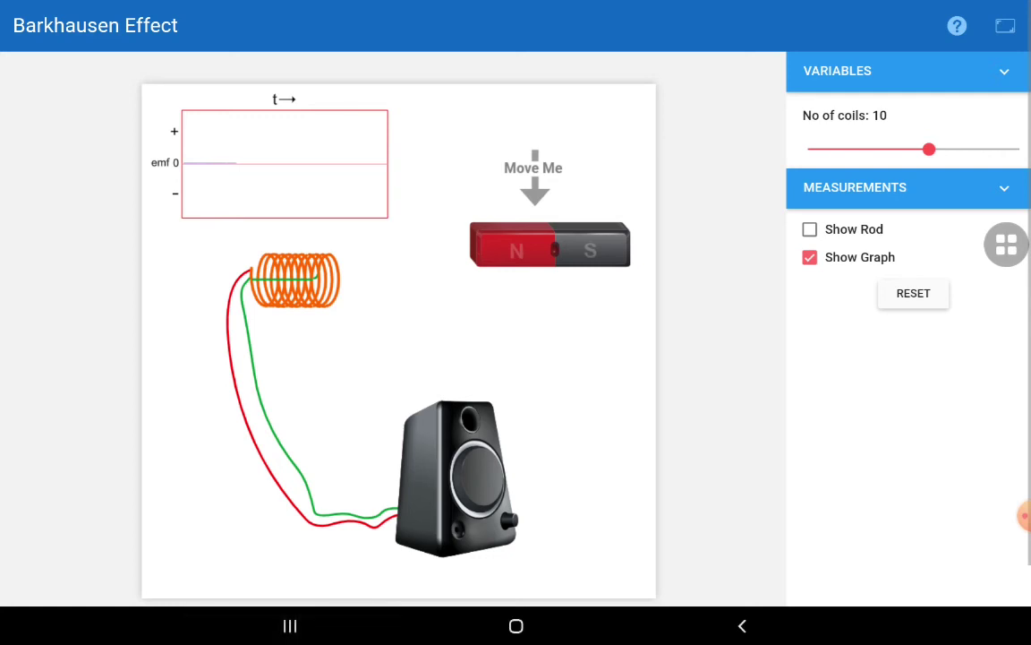
# Step: Return to PowerPoint from recent apps and open Presentation (1)
pyautogui.click(289, 626)
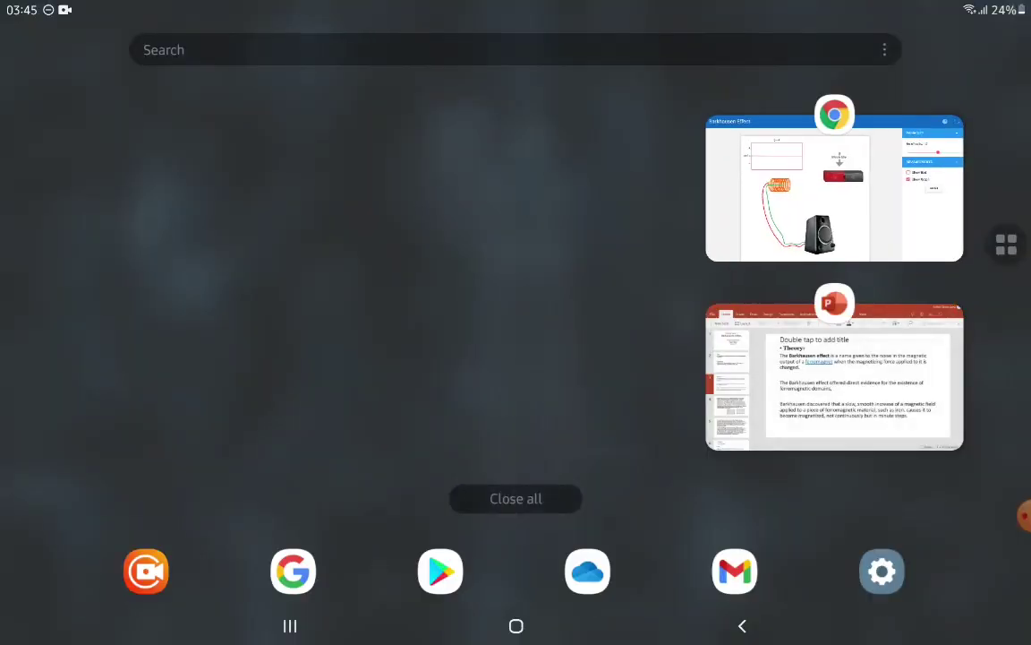
pyautogui.click(832, 376)
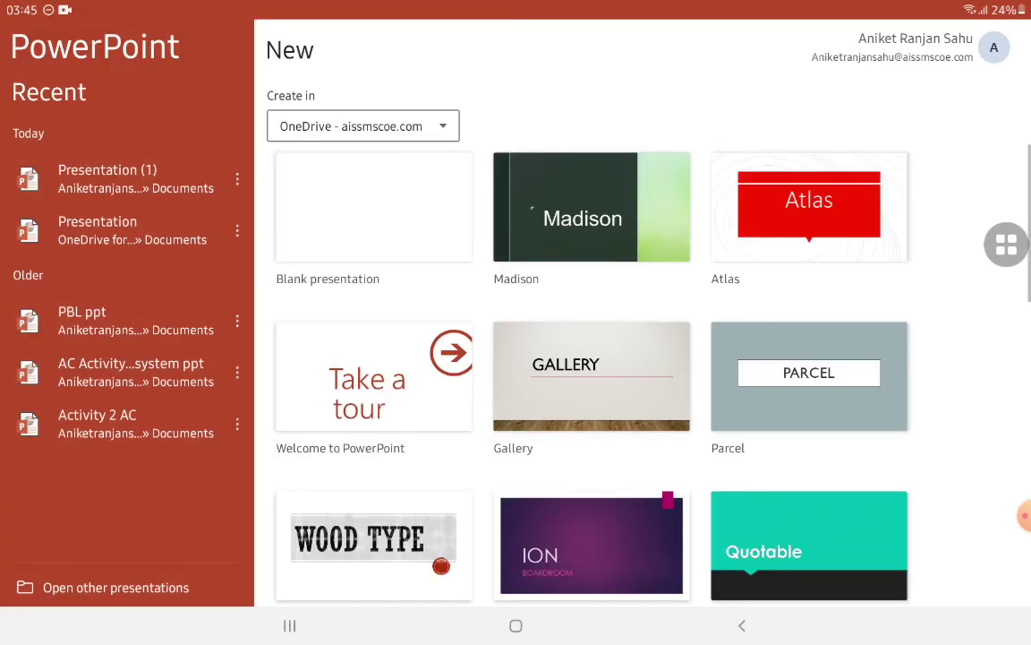
pyautogui.click(107, 177)
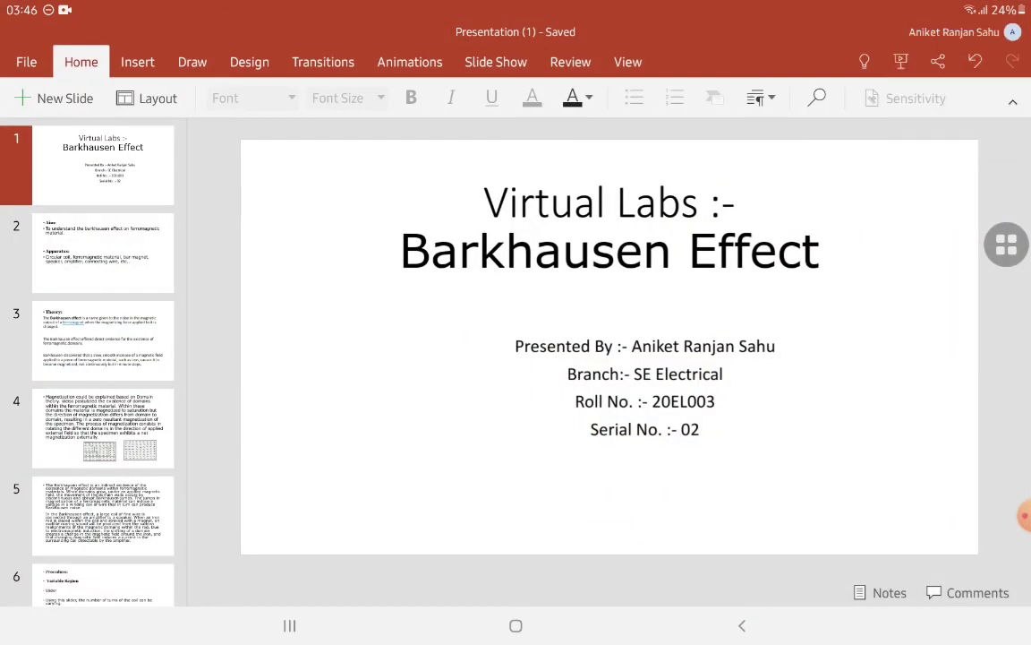
# Step: Display slide 8, the final observations slide with the with-rod Barkhausen simulation screenshot
pyautogui.scroll(-5, 103, 358)
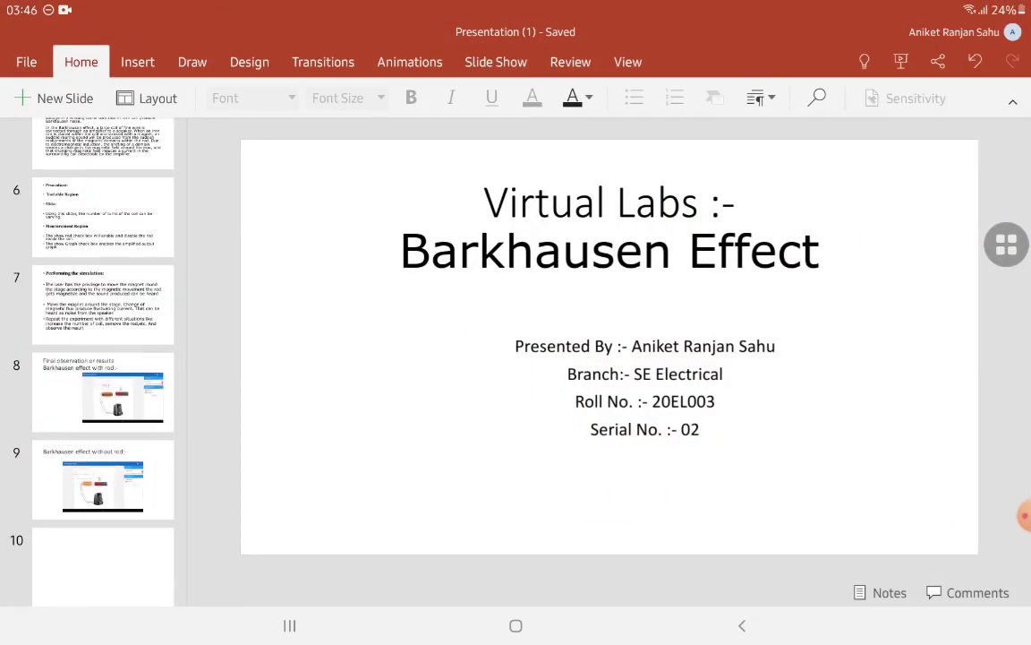
pyautogui.click(103, 392)
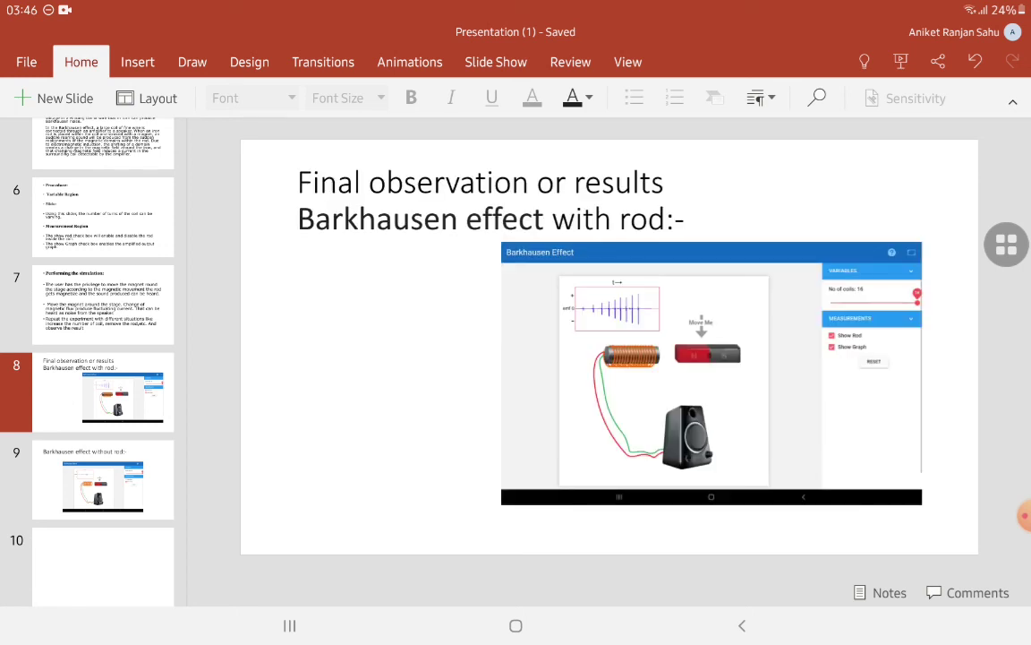
pyautogui.scroll(1, 103, 358)
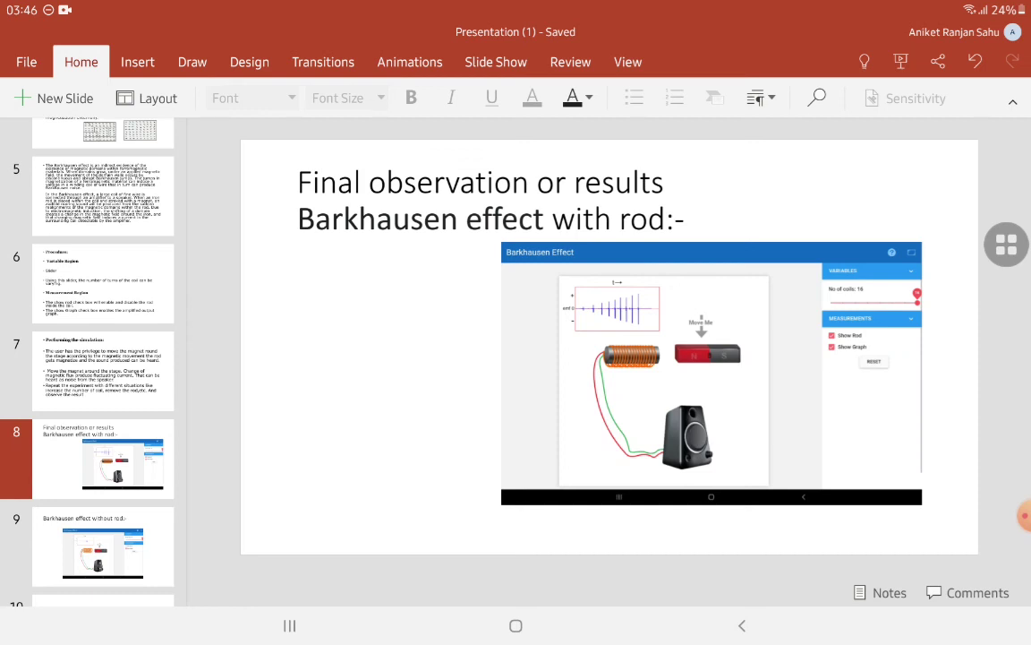
pyautogui.scroll(3, 805, 323)
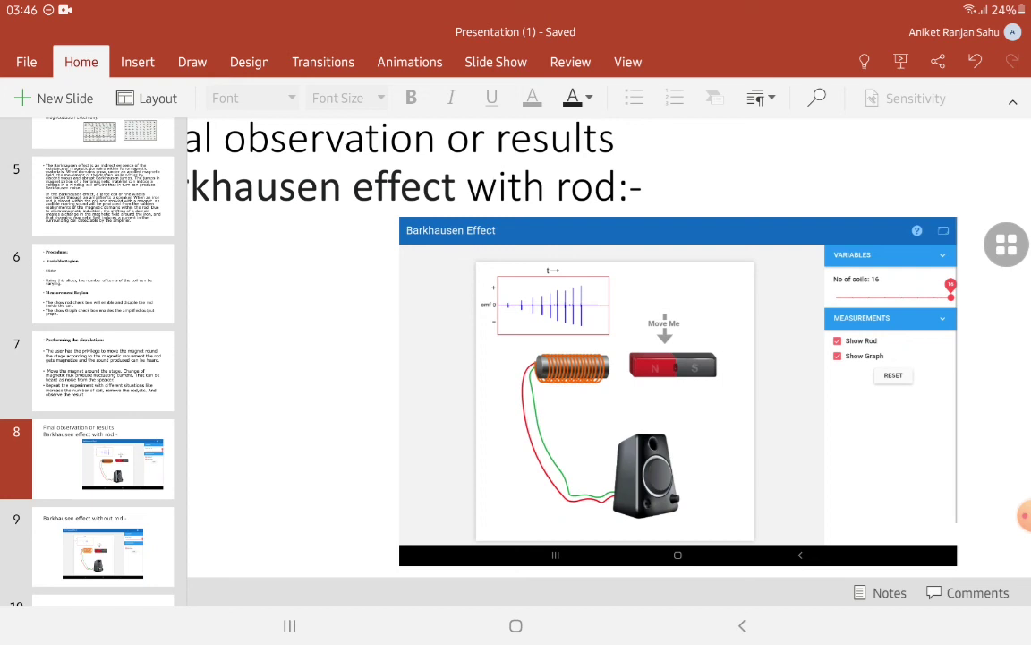
pyautogui.click(103, 546)
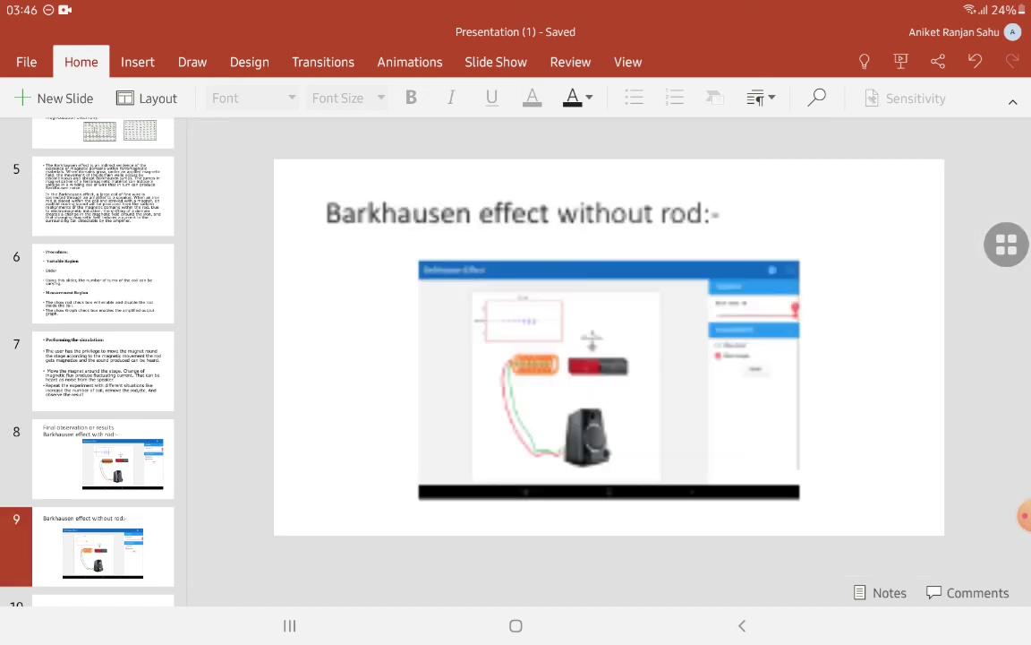
pyautogui.scroll(3, 609, 358)
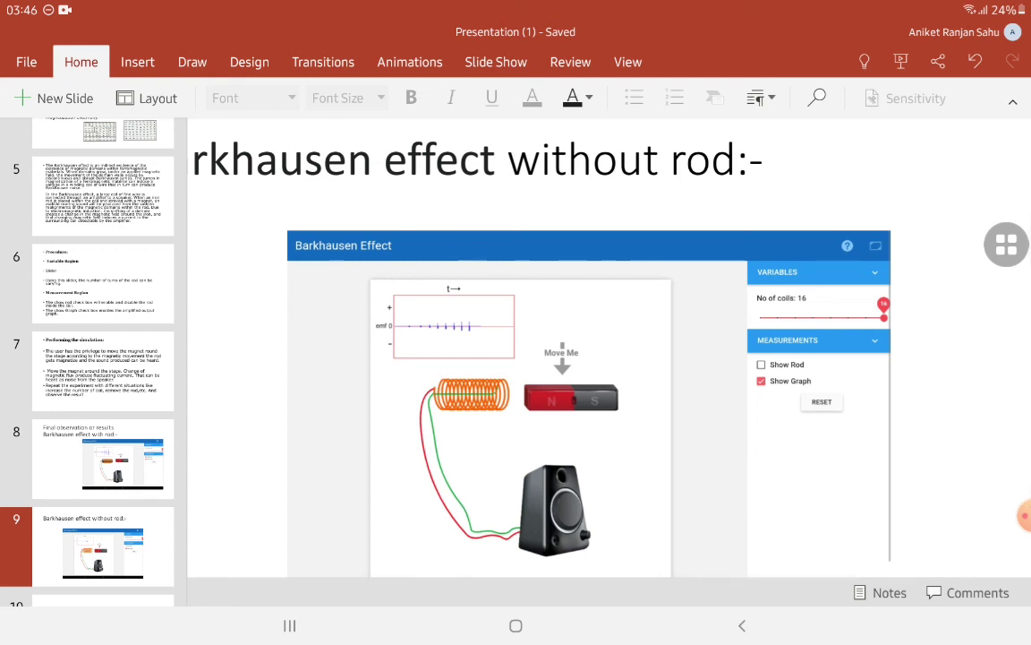
pyautogui.scroll(-3, 608, 358)
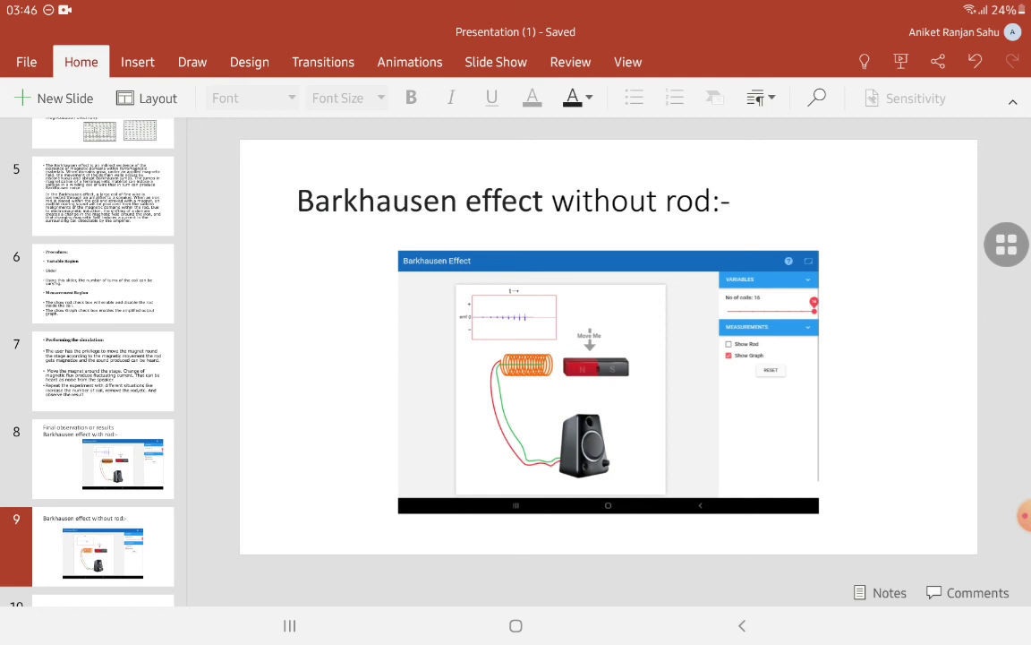
pyautogui.click(1025, 515)
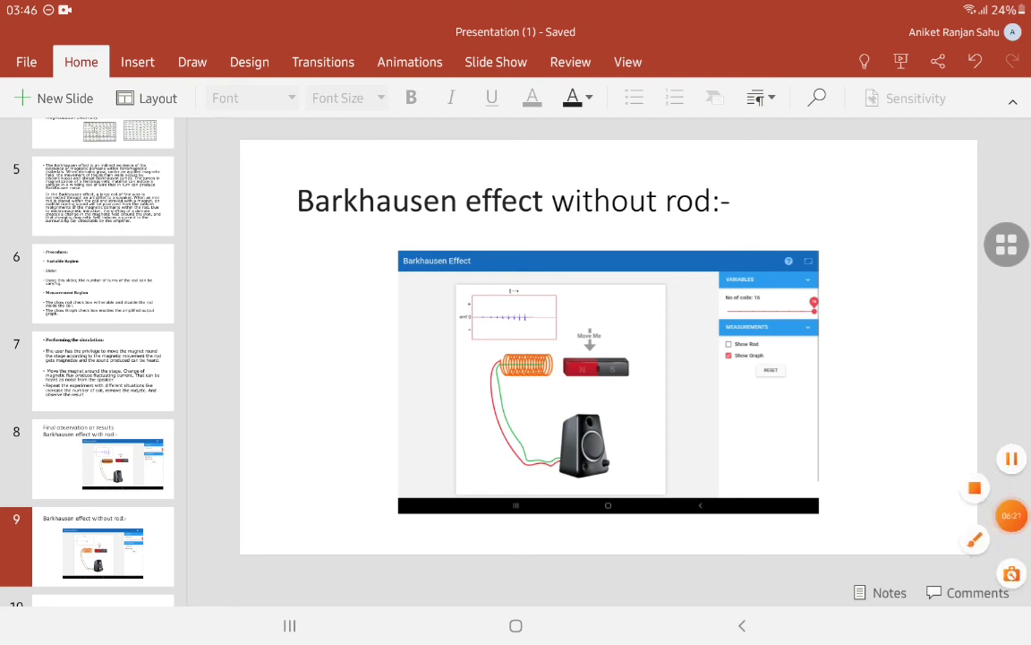